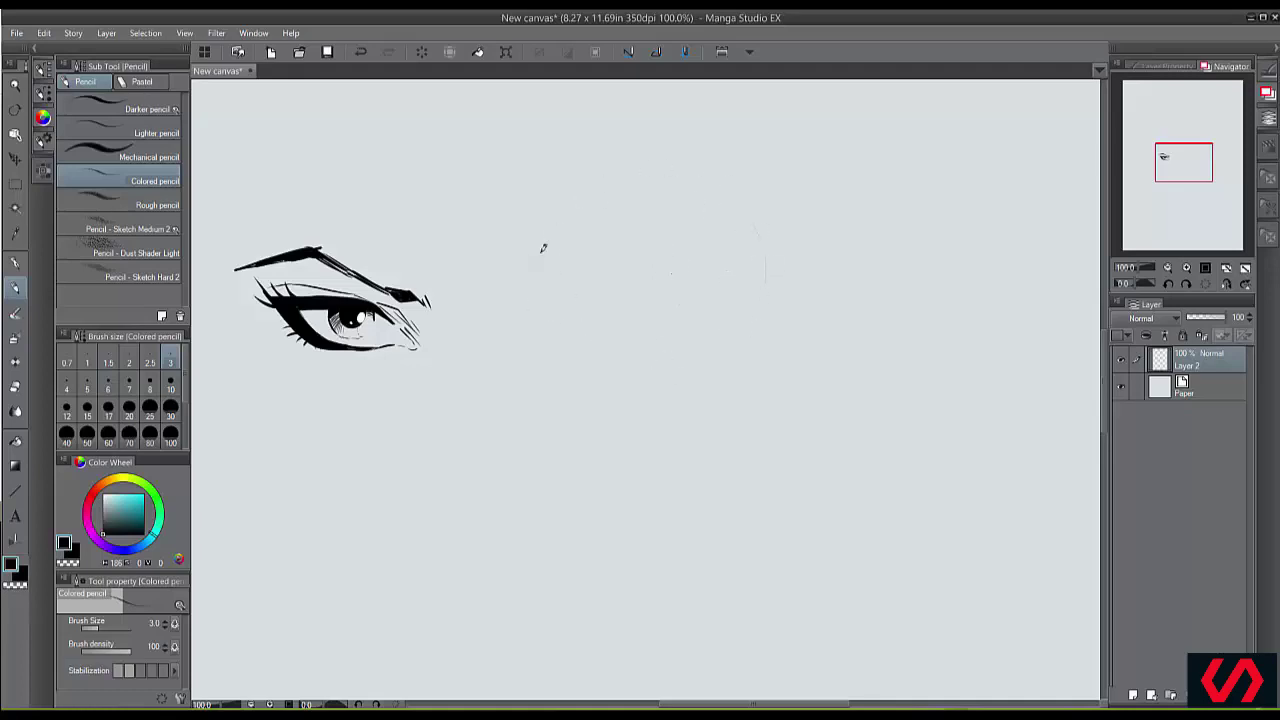
- Sketch a faint skull to the right of the inked eye, with a rounded cranium, squarish eye sockets and cheekbones
mouse_move(638, 304)
mouse_down()
mouse_move(585, 278)
mouse_move(565, 303)
mouse_move(629, 320)
mouse_move(561, 310)
mouse_move(592, 273)
mouse_move(627, 318)
mouse_move(619, 282)
mouse_move(585, 279)
mouse_move(564, 297)
mouse_move(586, 323)
mouse_up()
mouse_move(663, 283)
mouse_down()
mouse_move(673, 320)
mouse_move(675, 292)
mouse_move(673, 318)
mouse_move(725, 320)
mouse_move(720, 283)
mouse_move(683, 276)
mouse_move(725, 280)
mouse_move(722, 318)
mouse_move(677, 319)
mouse_move(702, 280)
mouse_up()
drag(539, 243, 542, 268)
drag(744, 244, 746, 267)
drag(538, 311, 523, 338)
mouse_move(608, 408)
mouse_down()
mouse_move(563, 366)
mouse_move(538, 367)
mouse_up()
mouse_move(747, 352)
mouse_down()
mouse_move(691, 374)
mouse_move(695, 398)
mouse_up()
drag(588, 383, 584, 400)
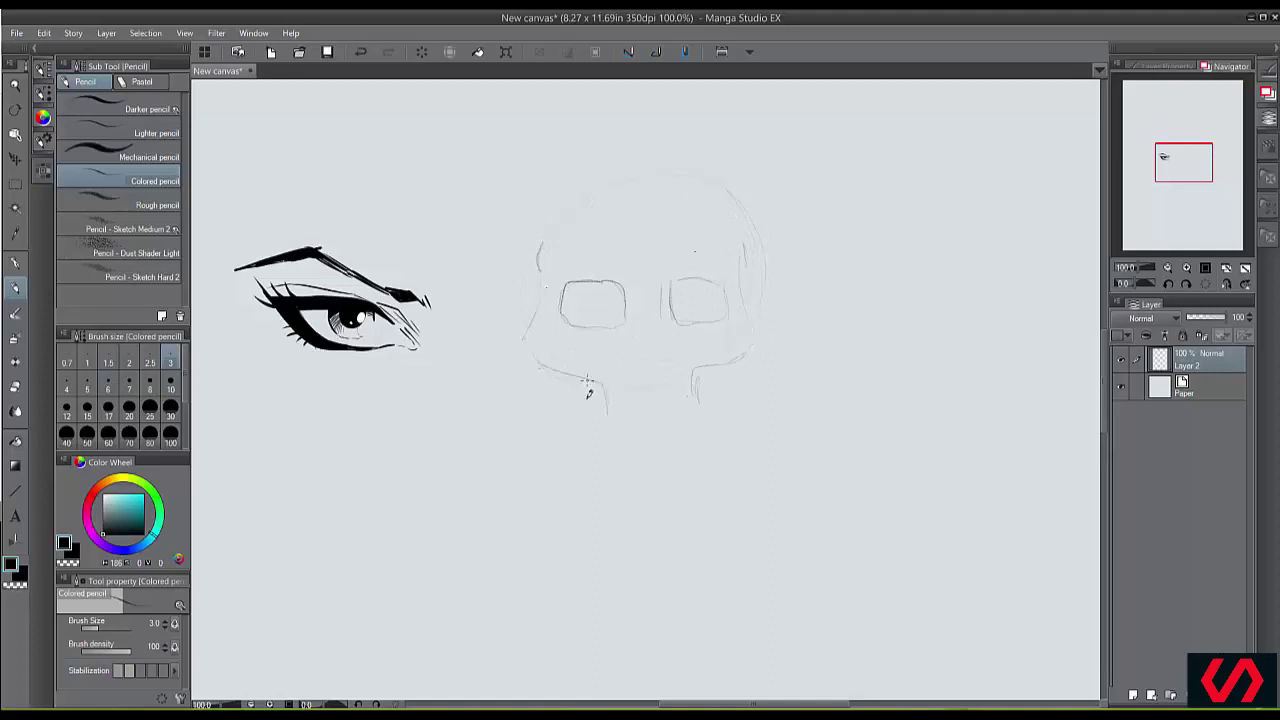
- Add the upper jaw, side jaw lines and nose cavity to the skull, and draw round eyeballs inside the sockets
drag(703, 372, 714, 402)
drag(667, 408, 598, 405)
drag(548, 363, 564, 436)
drag(724, 367, 738, 413)
mouse_move(648, 346)
mouse_down()
mouse_move(640, 368)
mouse_move(658, 356)
mouse_move(645, 378)
mouse_up()
mouse_move(608, 302)
mouse_down()
mouse_move(582, 297)
mouse_move(605, 314)
mouse_move(604, 295)
mouse_move(585, 322)
mouse_move(600, 296)
mouse_up()
mouse_move(704, 292)
mouse_down()
mouse_move(645, 284)
mouse_move(633, 305)
mouse_move(604, 290)
mouse_move(622, 300)
mouse_move(566, 297)
mouse_move(591, 320)
mouse_move(638, 305)
mouse_up()
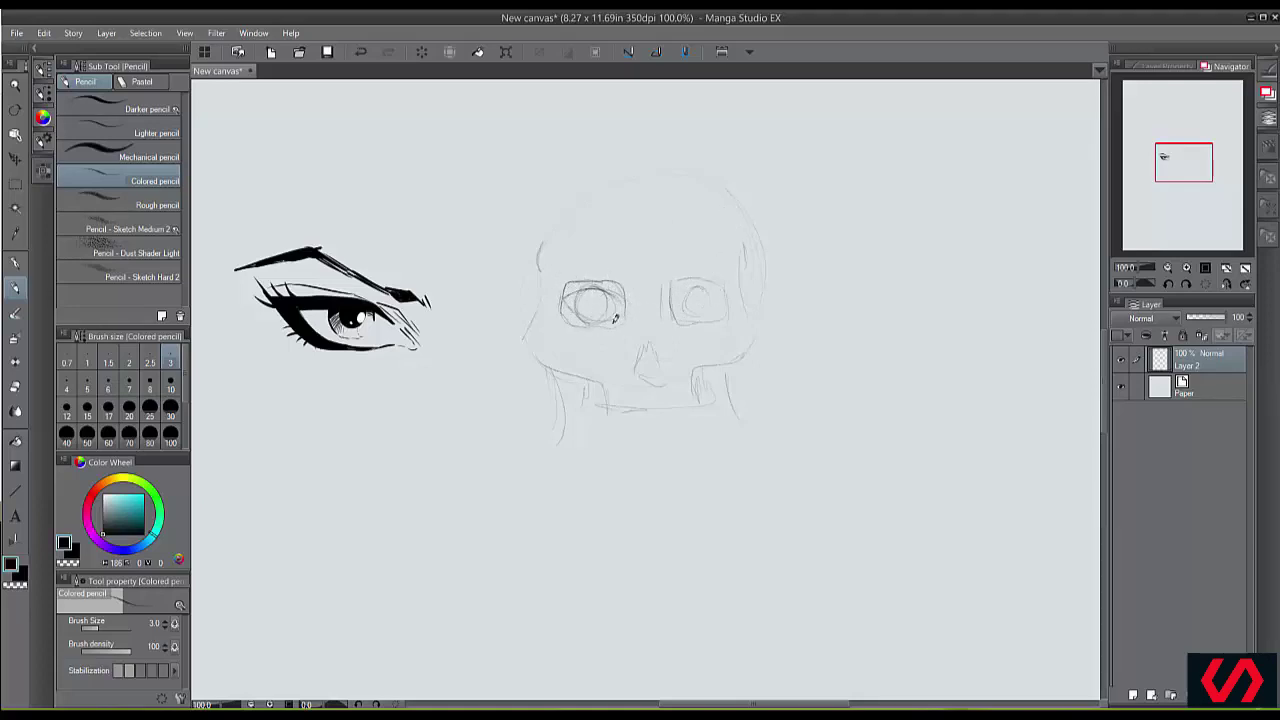
- Soften the skull's outer edge with the Soft eraser, and clear the whole skull sketch using a rectangular selection
click(15, 380)
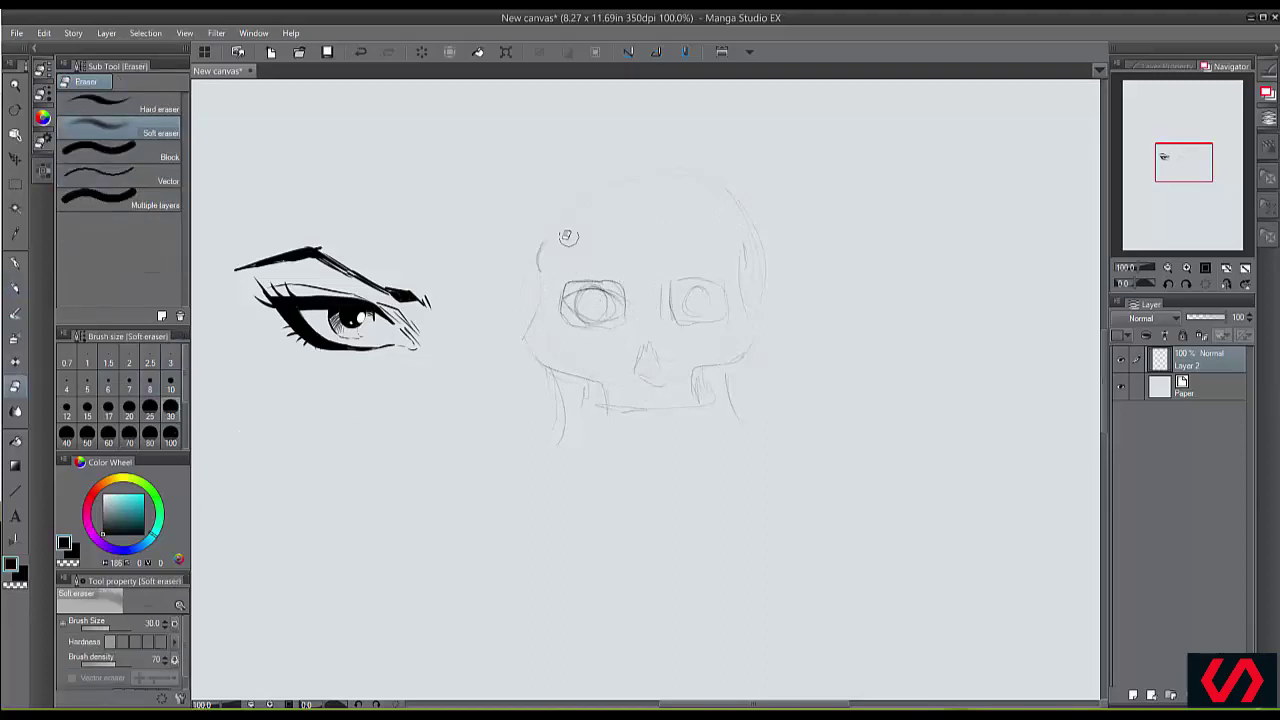
mouse_move(569, 238)
mouse_down()
mouse_move(570, 177)
mouse_move(530, 340)
mouse_up()
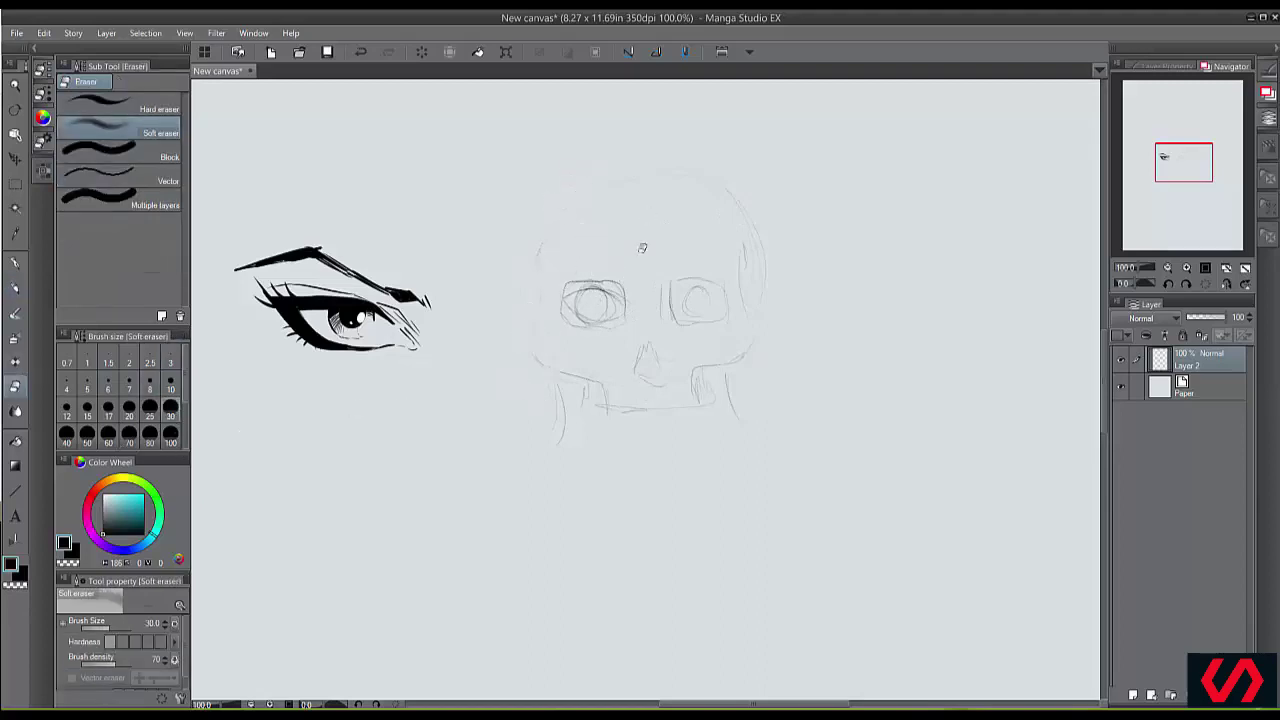
click(15, 184)
drag(474, 130, 790, 490)
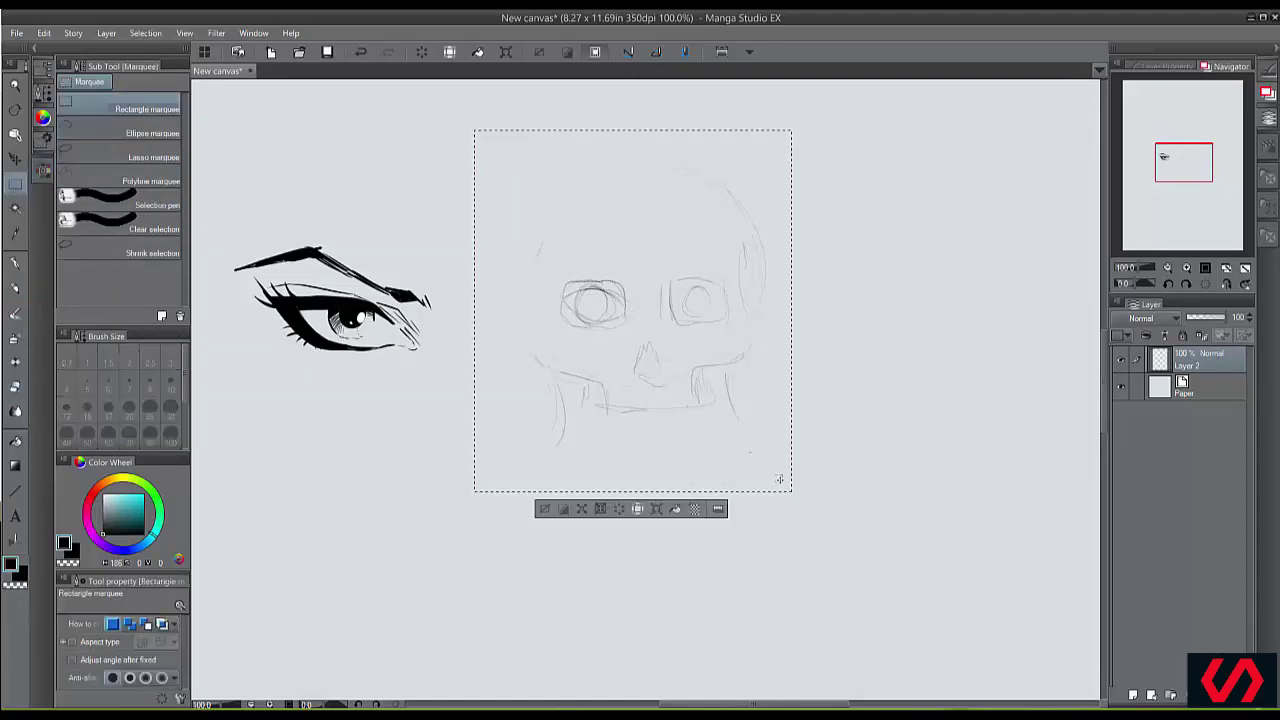
key(Delete)
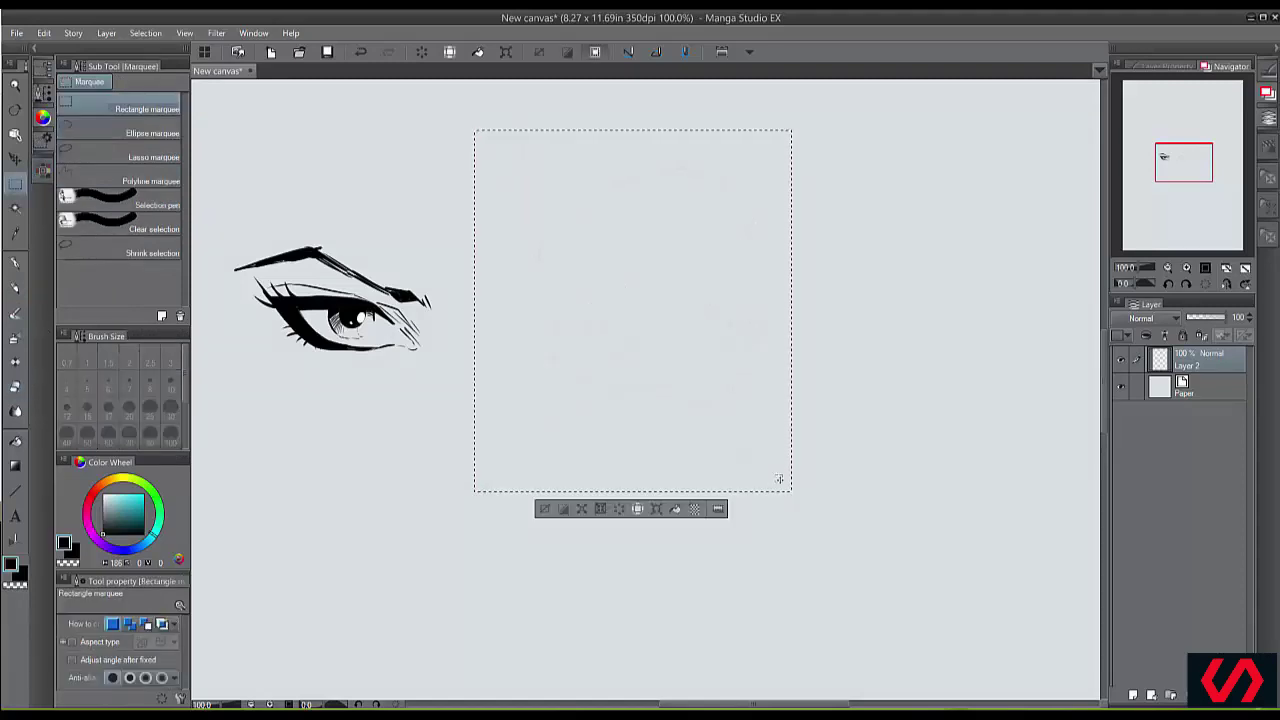
click(542, 510)
- Sketch a round eyeball with a centred iris and dark pupil beside the inked eye, using the Colored pencil
click(15, 288)
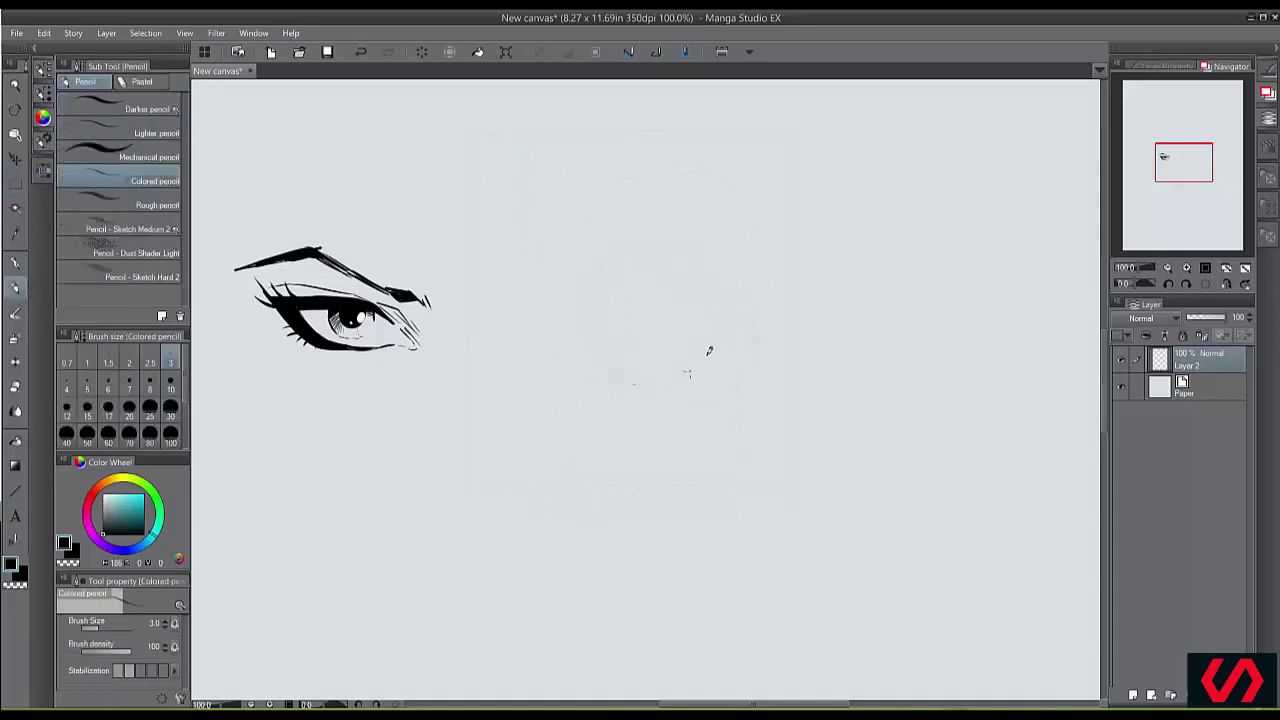
mouse_move(715, 282)
mouse_down()
mouse_move(664, 375)
mouse_move(717, 278)
mouse_move(596, 270)
mouse_move(627, 365)
mouse_move(723, 285)
mouse_up()
drag(599, 343, 590, 290)
mouse_move(670, 312)
mouse_down()
mouse_move(643, 291)
mouse_move(641, 327)
mouse_move(673, 318)
mouse_move(667, 288)
mouse_move(641, 288)
mouse_move(636, 317)
mouse_move(649, 327)
mouse_move(664, 281)
mouse_move(629, 305)
mouse_move(630, 320)
mouse_move(676, 298)
mouse_up()
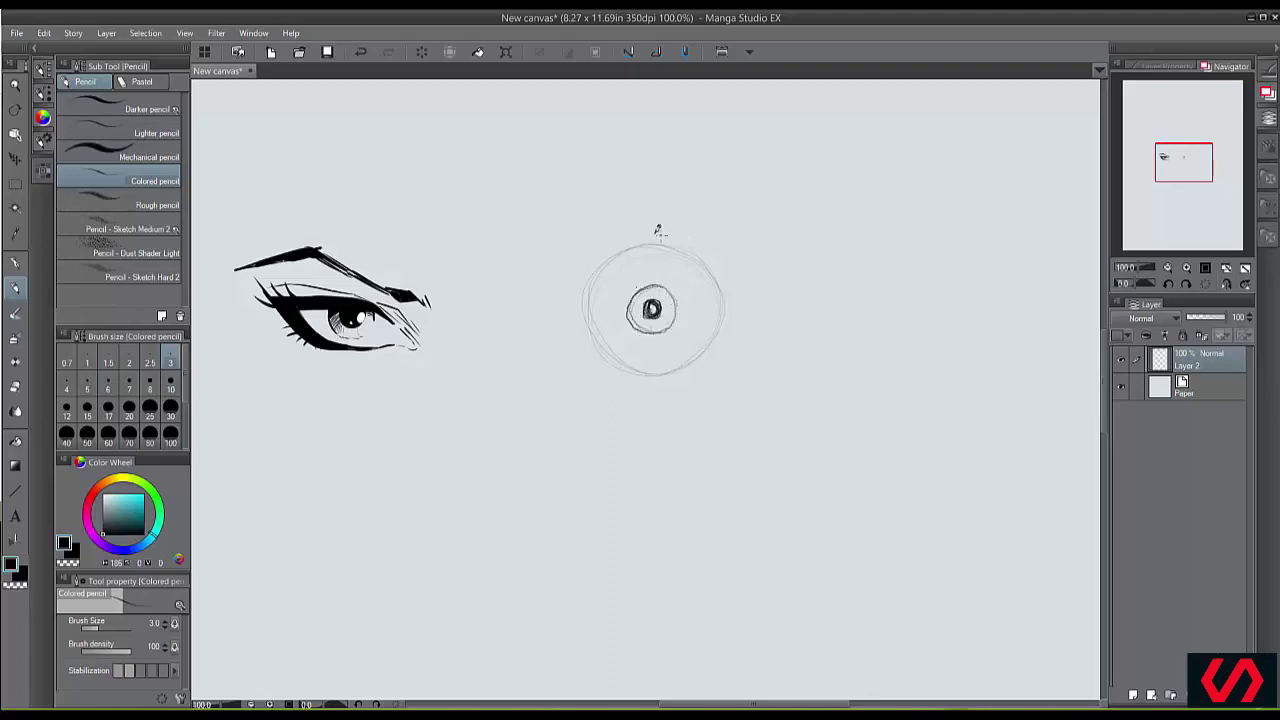
mouse_move(659, 234)
mouse_down()
mouse_move(615, 244)
mouse_move(585, 328)
mouse_up()
- Sketch a second eyeball up and to the right of the first, with an upward-looking iris and both eyelids wrapped around it
mouse_move(825, 172)
mouse_down()
mouse_move(810, 303)
mouse_move(846, 212)
mouse_move(850, 253)
mouse_move(845, 213)
mouse_up()
mouse_move(907, 228)
mouse_down()
mouse_move(860, 203)
mouse_move(737, 218)
mouse_move(720, 233)
mouse_up()
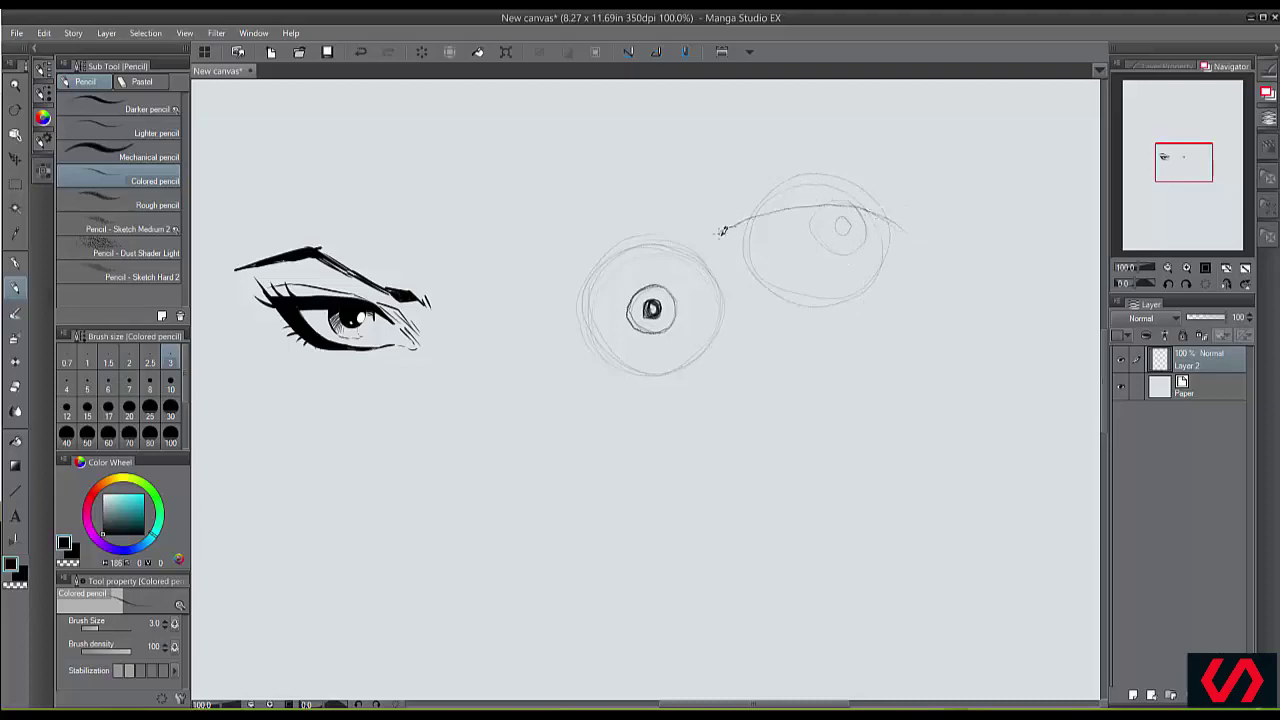
mouse_move(912, 239)
mouse_down()
mouse_move(825, 270)
mouse_move(723, 237)
mouse_up()
mouse_move(825, 203)
mouse_down()
mouse_move(851, 251)
mouse_move(869, 233)
mouse_move(865, 209)
mouse_move(858, 233)
mouse_move(846, 206)
mouse_move(832, 215)
mouse_move(853, 221)
mouse_move(858, 208)
mouse_move(842, 226)
mouse_move(821, 202)
mouse_move(810, 227)
mouse_move(840, 247)
mouse_move(869, 220)
mouse_up()
click(738, 321)
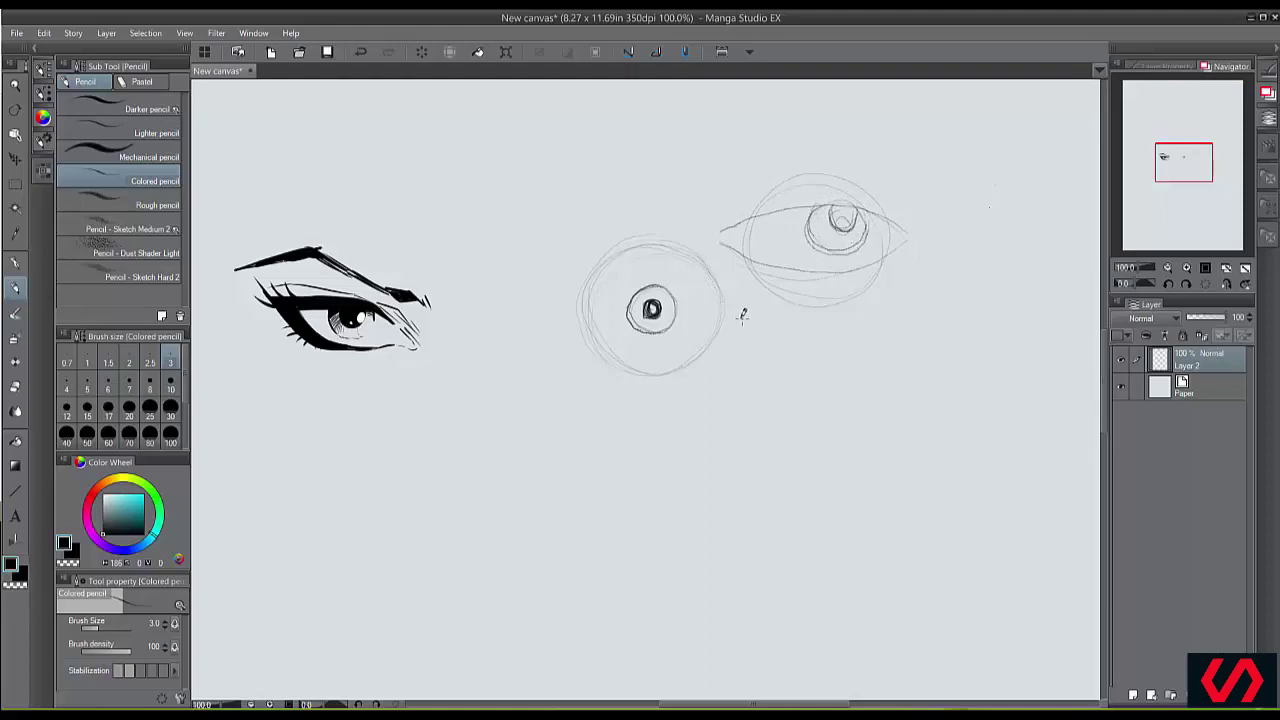
- Draw the upper and lower eyelids around the first eyeball, darken the lid edges and add a crease above
drag(660, 265, 658, 272)
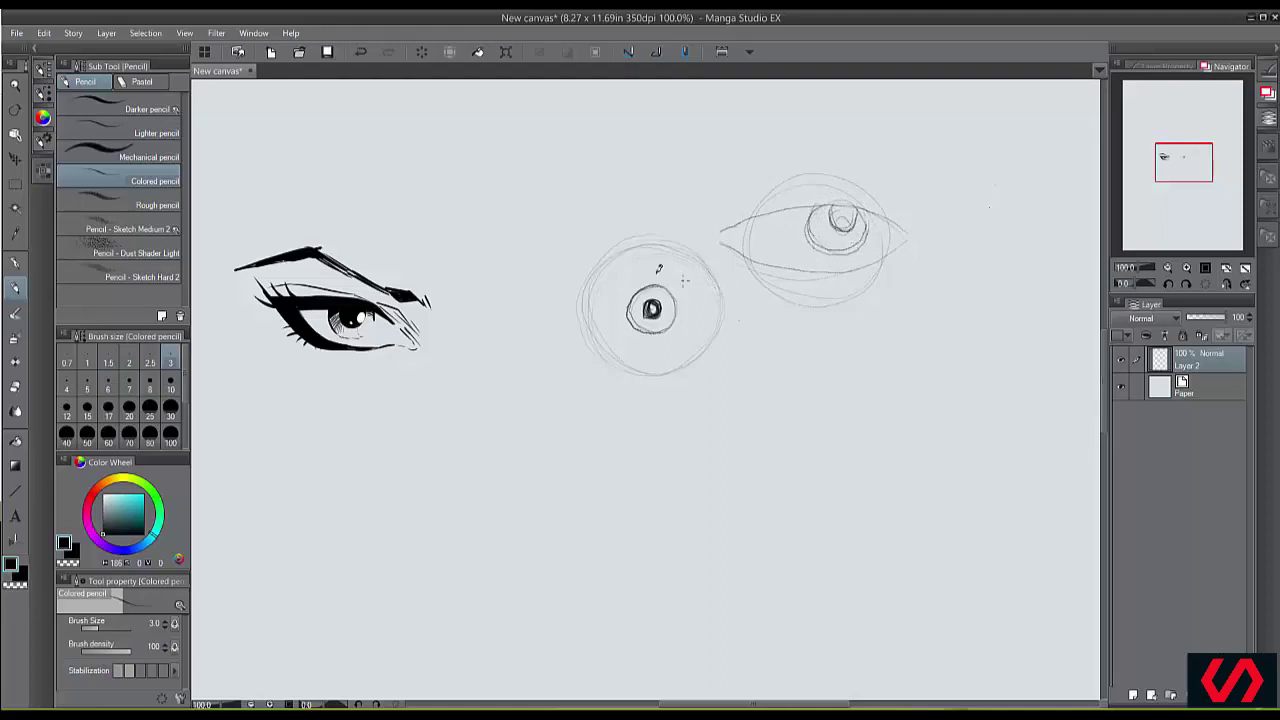
click(750, 304)
mouse_move(738, 304)
mouse_down()
mouse_move(633, 288)
mouse_move(582, 300)
mouse_up()
mouse_move(732, 305)
mouse_down()
mouse_move(661, 283)
mouse_move(571, 302)
mouse_move(602, 338)
mouse_up()
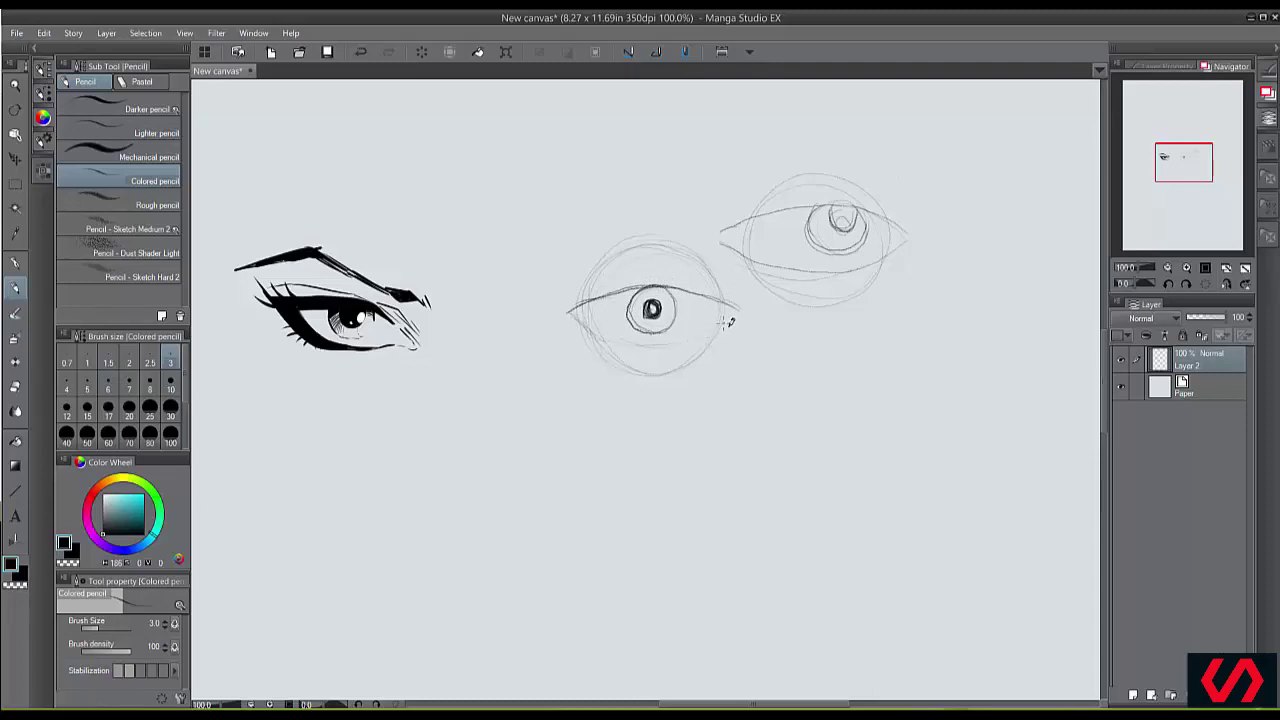
mouse_move(729, 321)
mouse_down()
mouse_move(699, 295)
mouse_move(609, 292)
mouse_move(662, 287)
mouse_up()
mouse_move(574, 309)
mouse_down()
mouse_move(600, 298)
mouse_move(611, 342)
mouse_up()
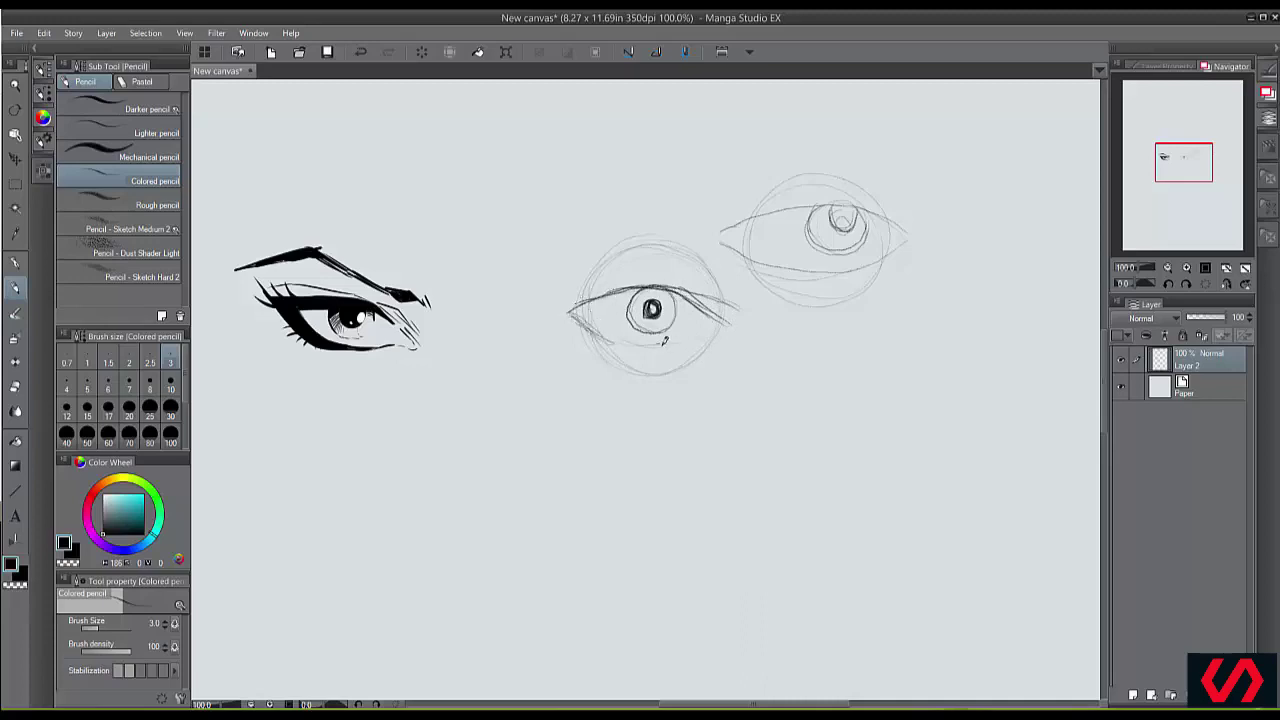
drag(710, 338, 586, 326)
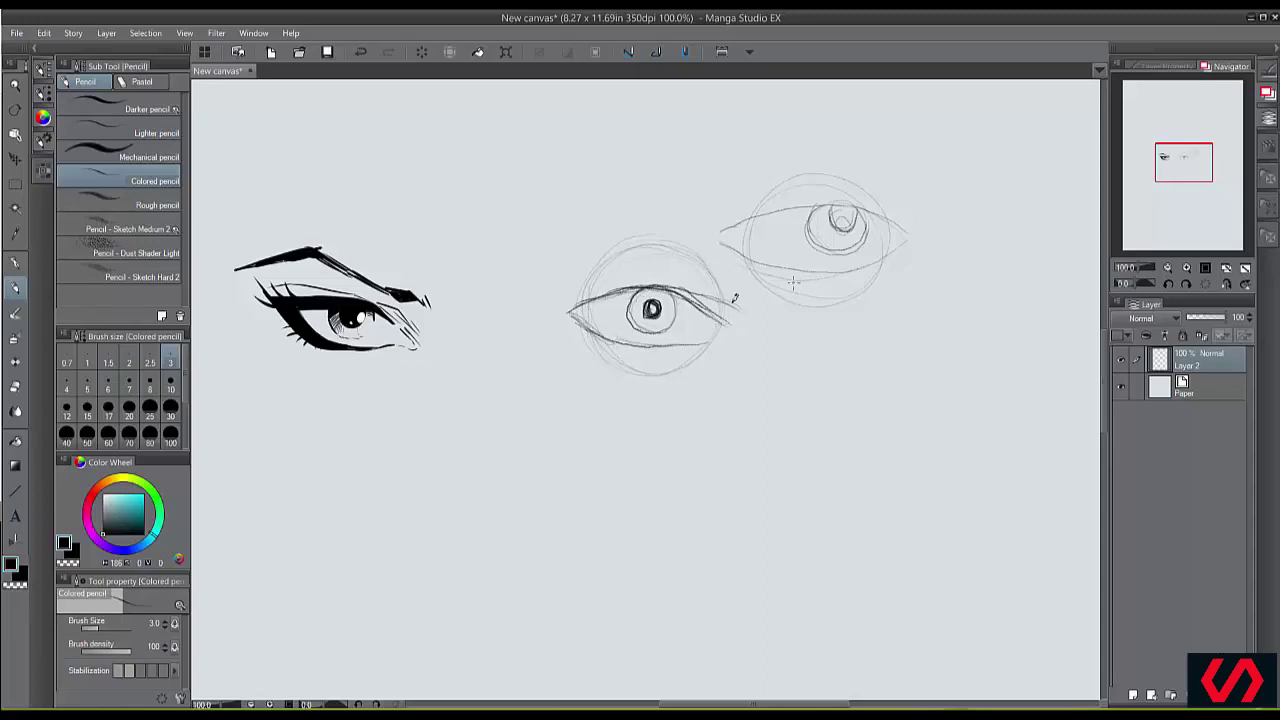
mouse_move(736, 327)
mouse_down()
mouse_move(690, 289)
mouse_move(645, 284)
mouse_move(571, 306)
mouse_up()
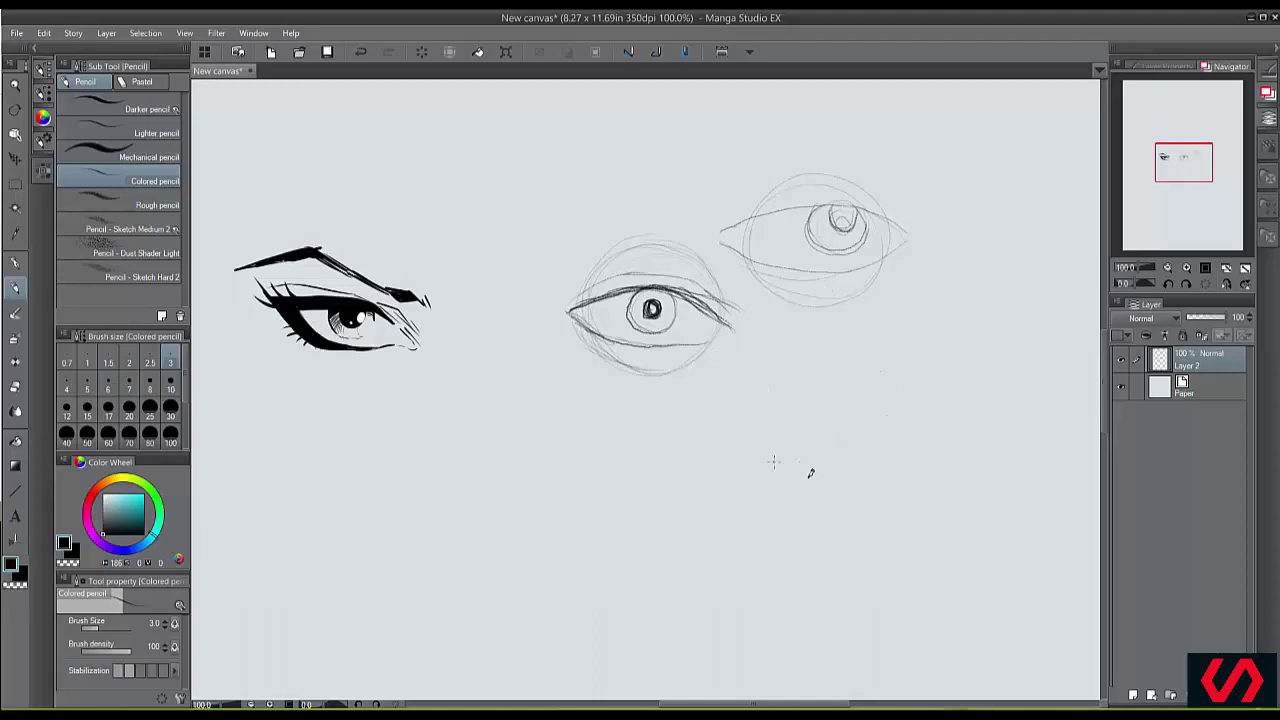
- Sketch a third eyeball below the upward-looking eye in three-quarter view, with wedge-shaped lids, a curved front edge and an upper crease
mouse_move(806, 478)
mouse_down()
mouse_move(804, 351)
mouse_move(793, 483)
mouse_move(864, 363)
mouse_move(865, 477)
mouse_move(759, 379)
mouse_move(864, 497)
mouse_move(880, 352)
mouse_up()
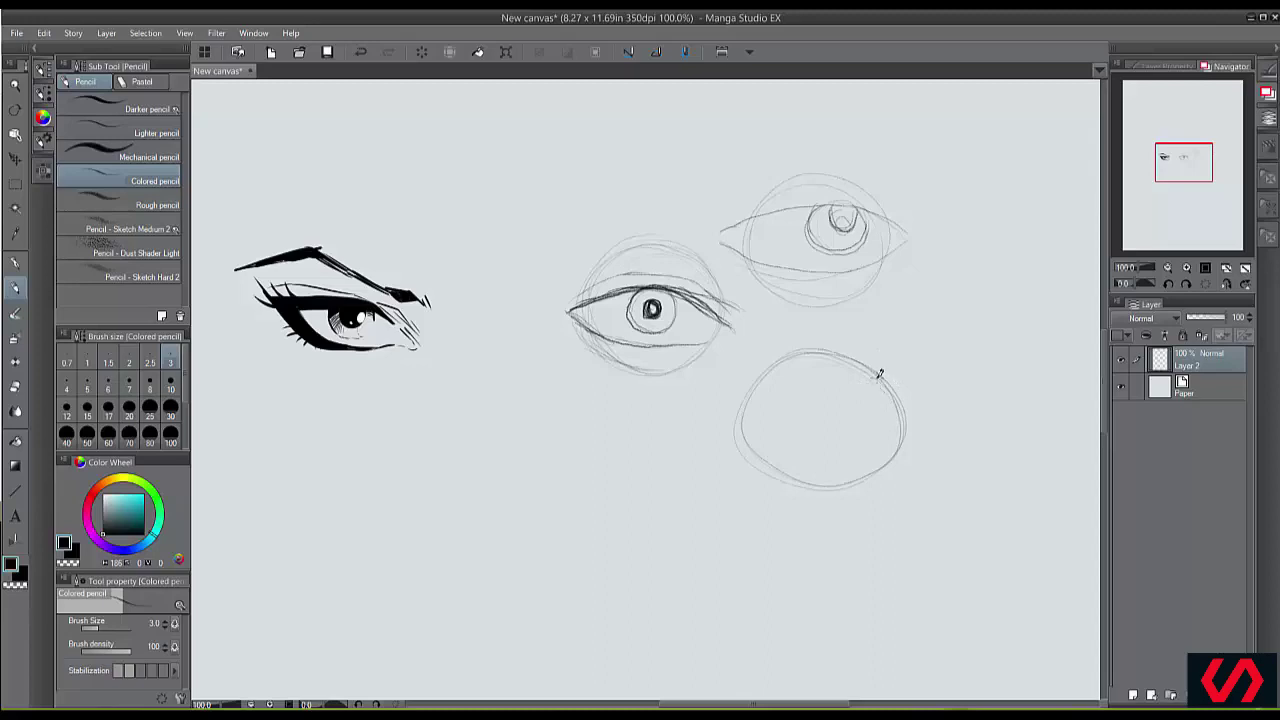
drag(877, 369, 900, 425)
mouse_move(887, 385)
mouse_down()
mouse_move(814, 392)
mouse_move(768, 429)
mouse_move(858, 455)
mouse_move(771, 425)
mouse_up()
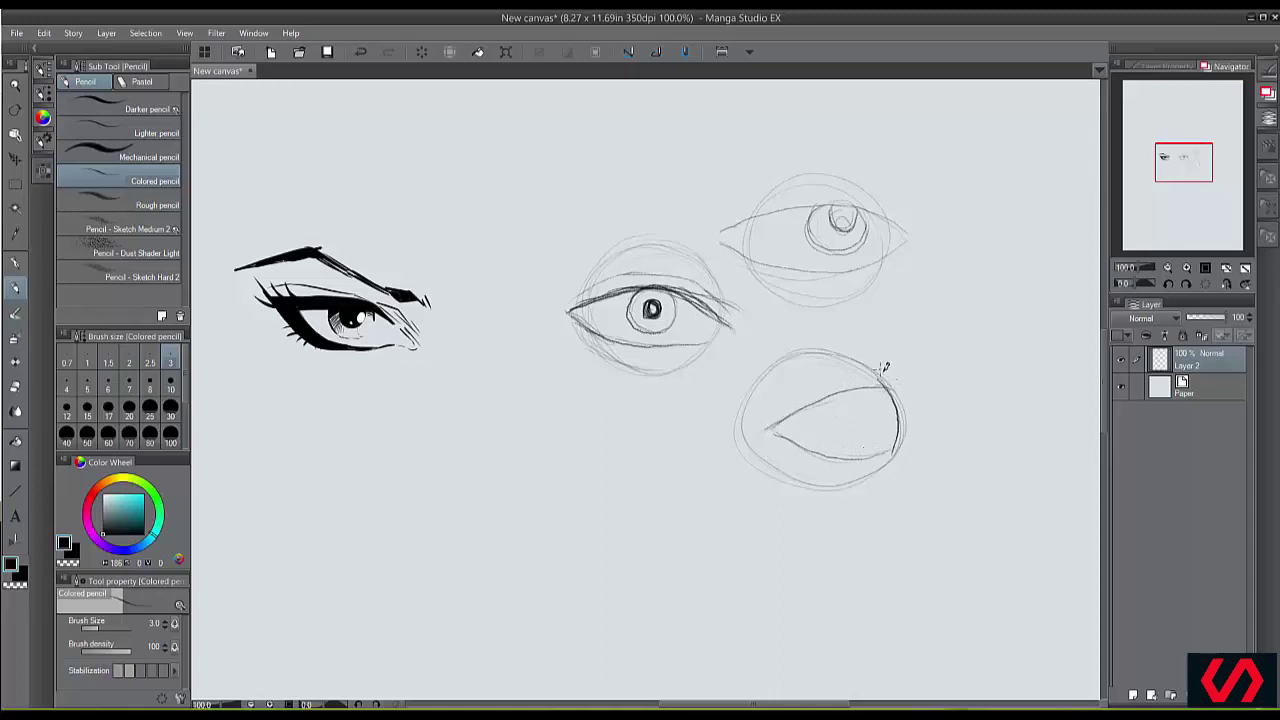
drag(880, 360, 795, 381)
drag(880, 360, 786, 392)
- Add light guide lashes at the front of the three-quarter eye and draw its iris with a shaded pupil
drag(903, 395, 934, 374)
mouse_move(902, 440)
mouse_down()
mouse_move(918, 453)
mouse_move(904, 465)
mouse_up()
mouse_move(853, 389)
mouse_down()
mouse_move(840, 427)
mouse_move(842, 410)
mouse_move(850, 440)
mouse_move(878, 382)
mouse_move(854, 439)
mouse_up()
mouse_move(854, 391)
mouse_down()
mouse_move(868, 415)
mouse_move(843, 391)
mouse_move(856, 394)
mouse_move(838, 428)
mouse_move(865, 432)
mouse_up()
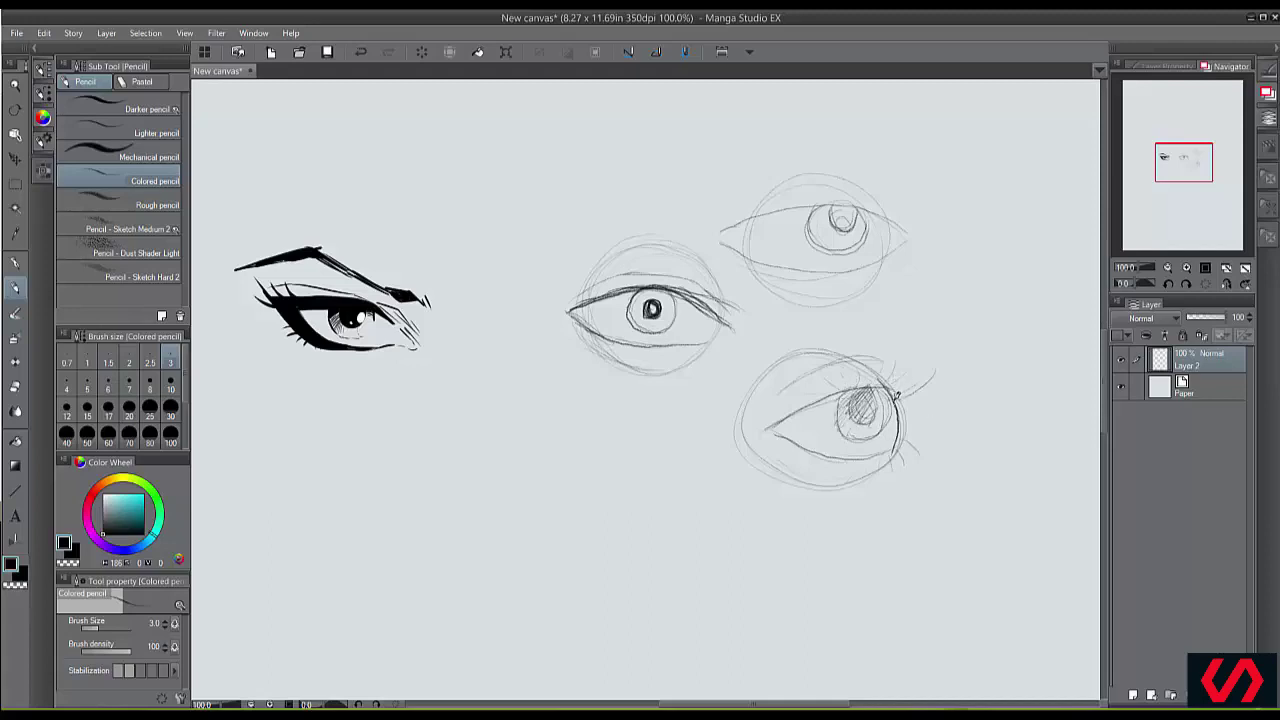
- Darken and thicken the upper and lower lid lines of the three-quarter eye
drag(884, 376, 774, 416)
mouse_move(894, 395)
mouse_down()
mouse_move(885, 381)
mouse_move(853, 385)
mouse_move(776, 420)
mouse_up()
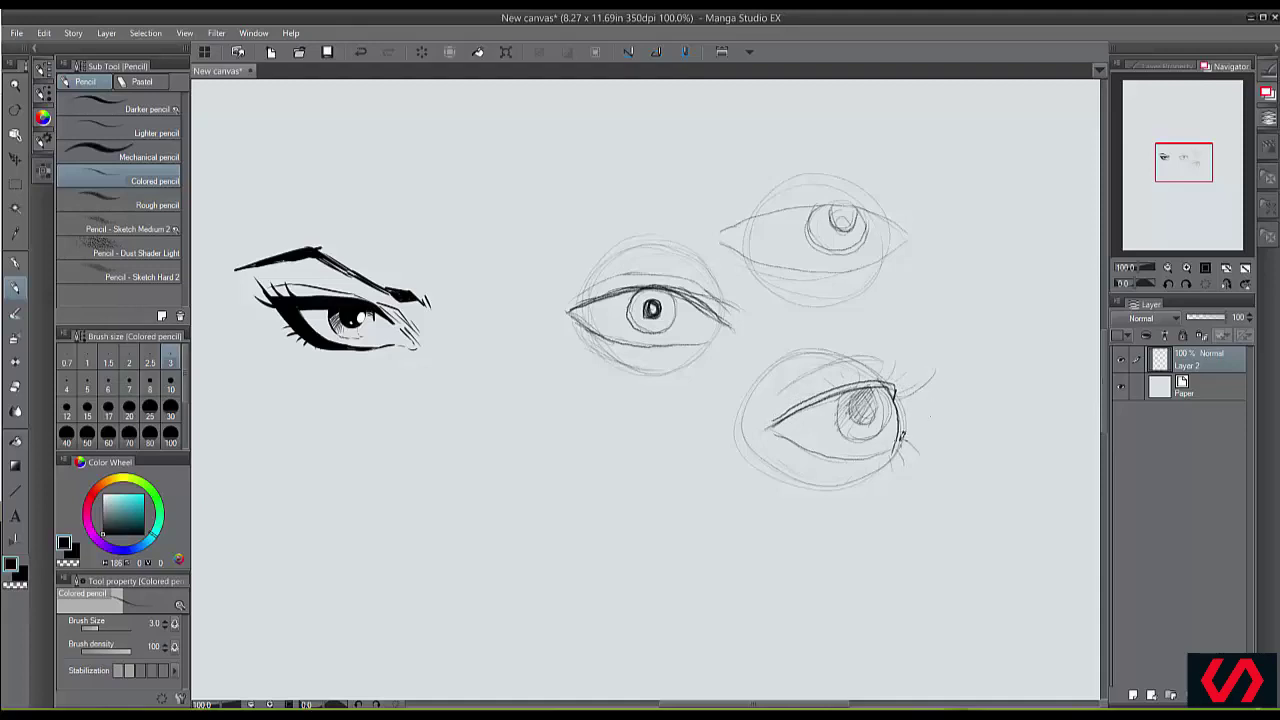
mouse_move(882, 455)
mouse_down()
mouse_move(836, 461)
mouse_move(790, 443)
mouse_up()
mouse_move(896, 444)
mouse_down()
mouse_move(834, 456)
mouse_move(782, 438)
mouse_up()
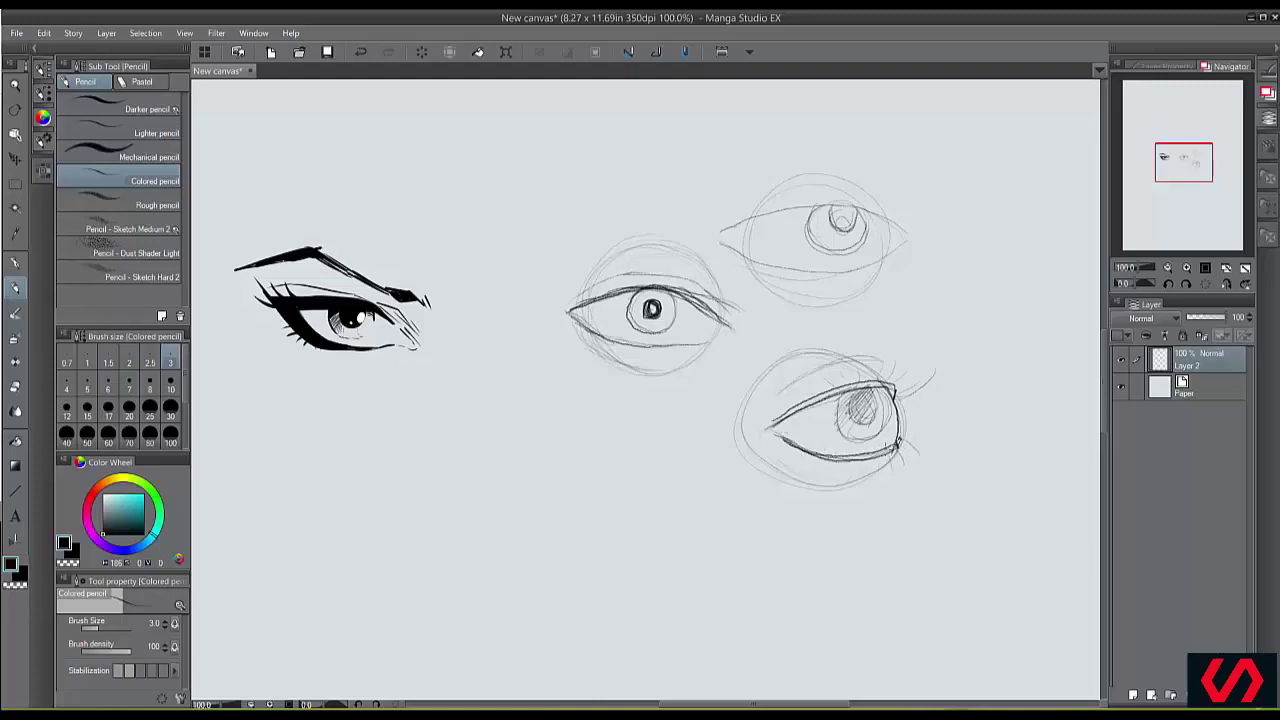
- Draw lashes along both lids of the three-quarter eye, and add outer and lower lashes to the front-facing eye
mouse_move(899, 446)
mouse_down()
mouse_move(903, 464)
mouse_move(860, 467)
mouse_up()
mouse_move(854, 456)
mouse_down()
mouse_move(908, 435)
mouse_move(837, 463)
mouse_up()
mouse_move(896, 388)
mouse_down()
mouse_move(796, 403)
mouse_move(897, 387)
mouse_move(842, 386)
mouse_move(880, 372)
mouse_up()
mouse_move(896, 388)
mouse_down()
mouse_move(848, 386)
mouse_move(917, 372)
mouse_move(880, 356)
mouse_move(856, 366)
mouse_up()
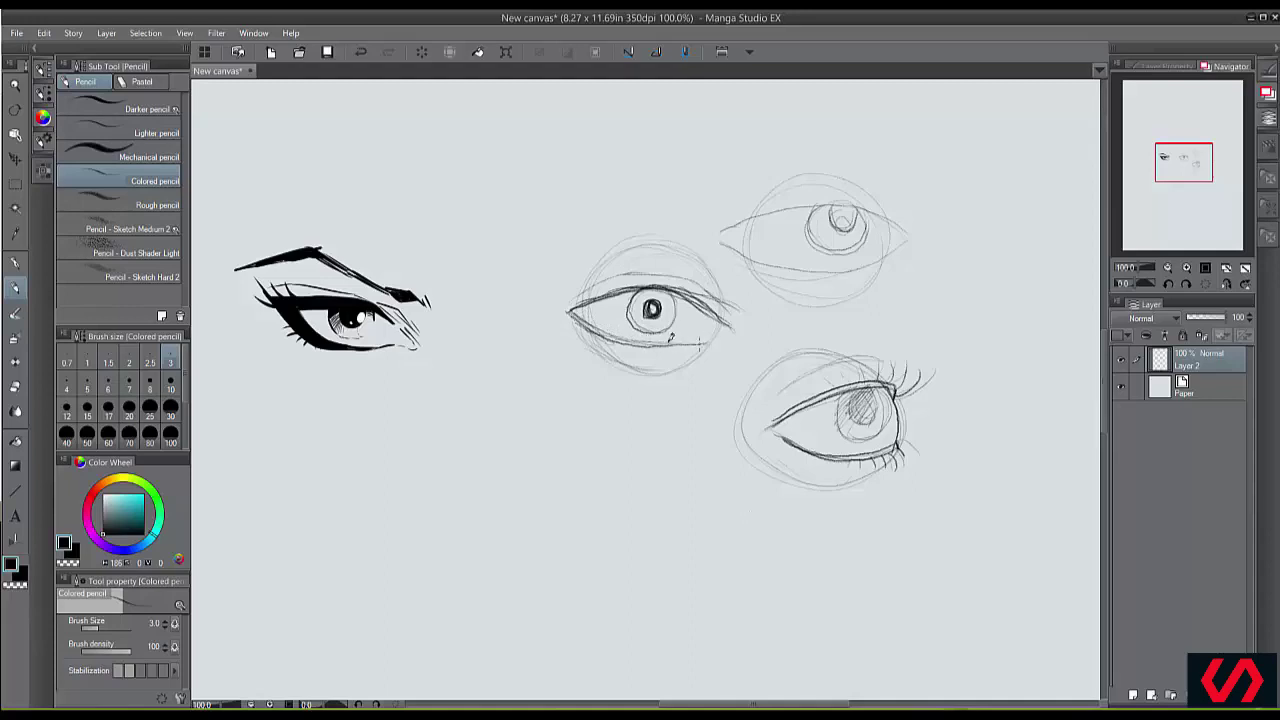
mouse_move(570, 309)
mouse_down()
mouse_move(551, 321)
mouse_move(599, 346)
mouse_up()
- Sketch a fourth eye below the front-facing one, with angular lids over a round eyeball, a darkened upper lid and an iris
mouse_move(519, 483)
mouse_down()
mouse_move(648, 526)
mouse_move(600, 420)
mouse_move(560, 537)
mouse_move(651, 436)
mouse_up()
mouse_move(665, 486)
mouse_down()
mouse_move(618, 446)
mouse_move(526, 451)
mouse_move(531, 486)
mouse_move(652, 500)
mouse_up()
drag(518, 462, 560, 502)
mouse_move(631, 458)
mouse_down()
mouse_move(662, 486)
mouse_move(632, 450)
mouse_move(573, 441)
mouse_move(525, 454)
mouse_move(606, 500)
mouse_up()
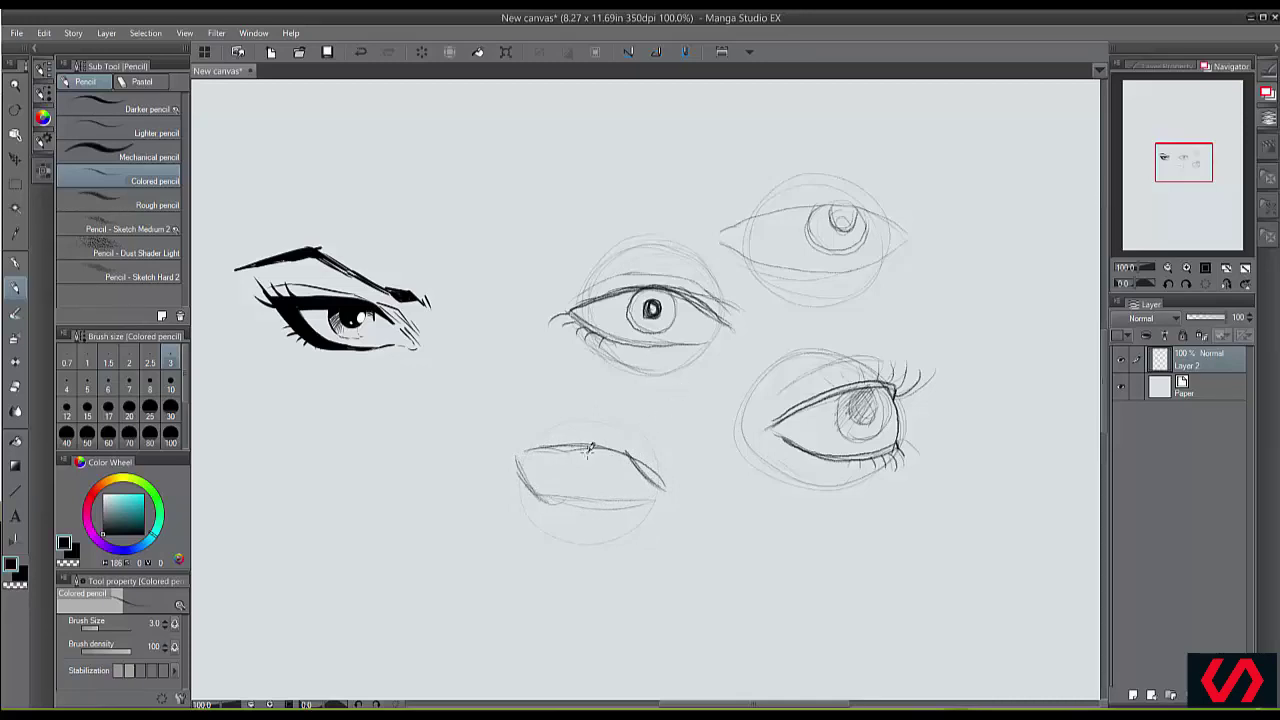
mouse_move(604, 450)
mouse_down()
mouse_move(610, 463)
mouse_move(569, 455)
mouse_move(607, 462)
mouse_move(590, 451)
mouse_up()
mouse_move(659, 483)
mouse_down()
mouse_move(632, 446)
mouse_move(602, 440)
mouse_move(550, 437)
mouse_move(513, 456)
mouse_up()
mouse_move(630, 452)
mouse_down()
mouse_move(572, 438)
mouse_move(511, 457)
mouse_up()
- Sketch a fifth, half-closed eye below the others, with a lowered upper lid, partly covered iris, lid crease and lashes
mouse_move(731, 631)
mouse_down()
mouse_move(795, 525)
mouse_move(694, 603)
mouse_up()
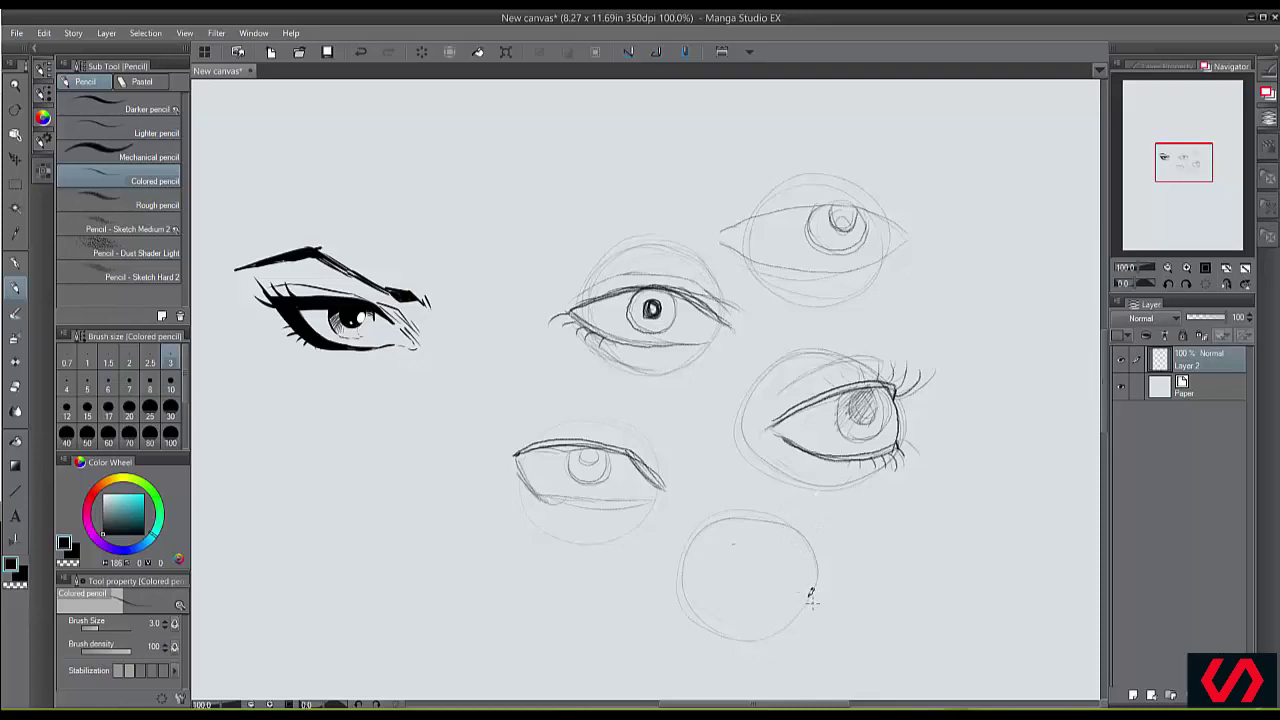
mouse_move(808, 596)
mouse_down()
mouse_move(725, 581)
mouse_move(778, 580)
mouse_move(690, 581)
mouse_move(718, 617)
mouse_move(811, 606)
mouse_up()
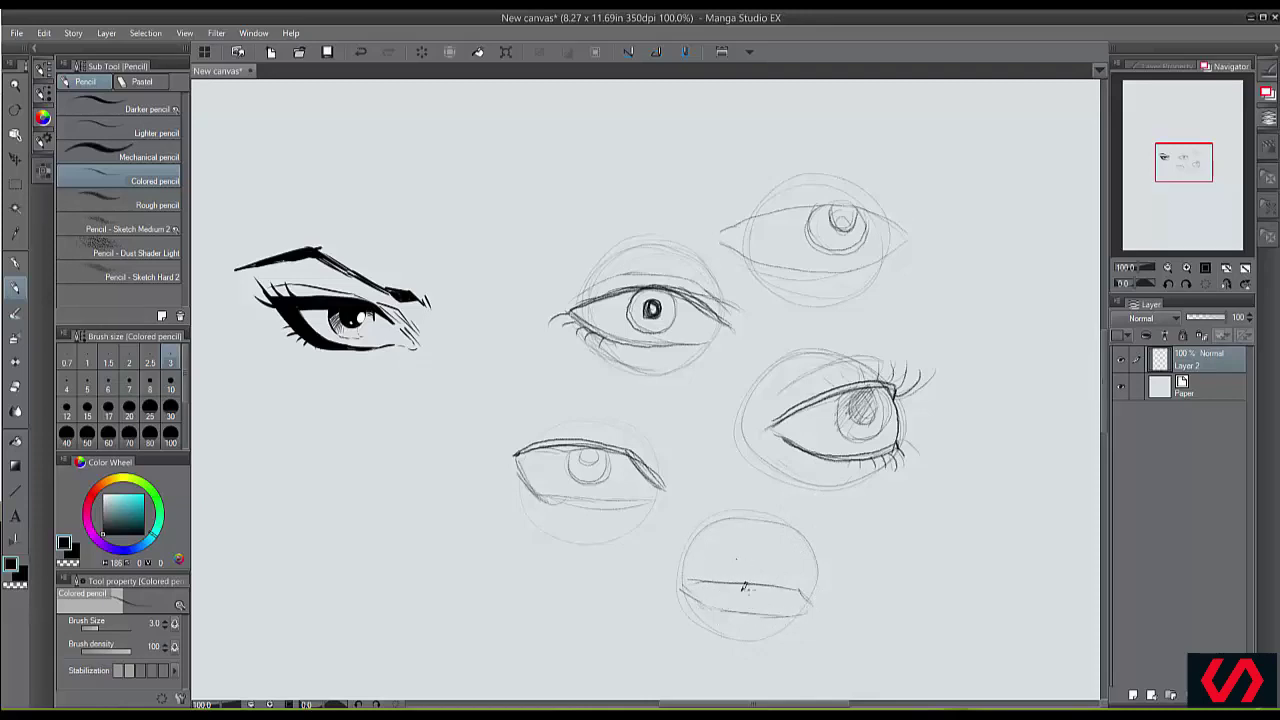
drag(781, 588, 731, 587)
mouse_move(812, 604)
mouse_down()
mouse_move(738, 610)
mouse_move(686, 588)
mouse_move(674, 606)
mouse_move(713, 606)
mouse_move(712, 626)
mouse_move(768, 622)
mouse_up()
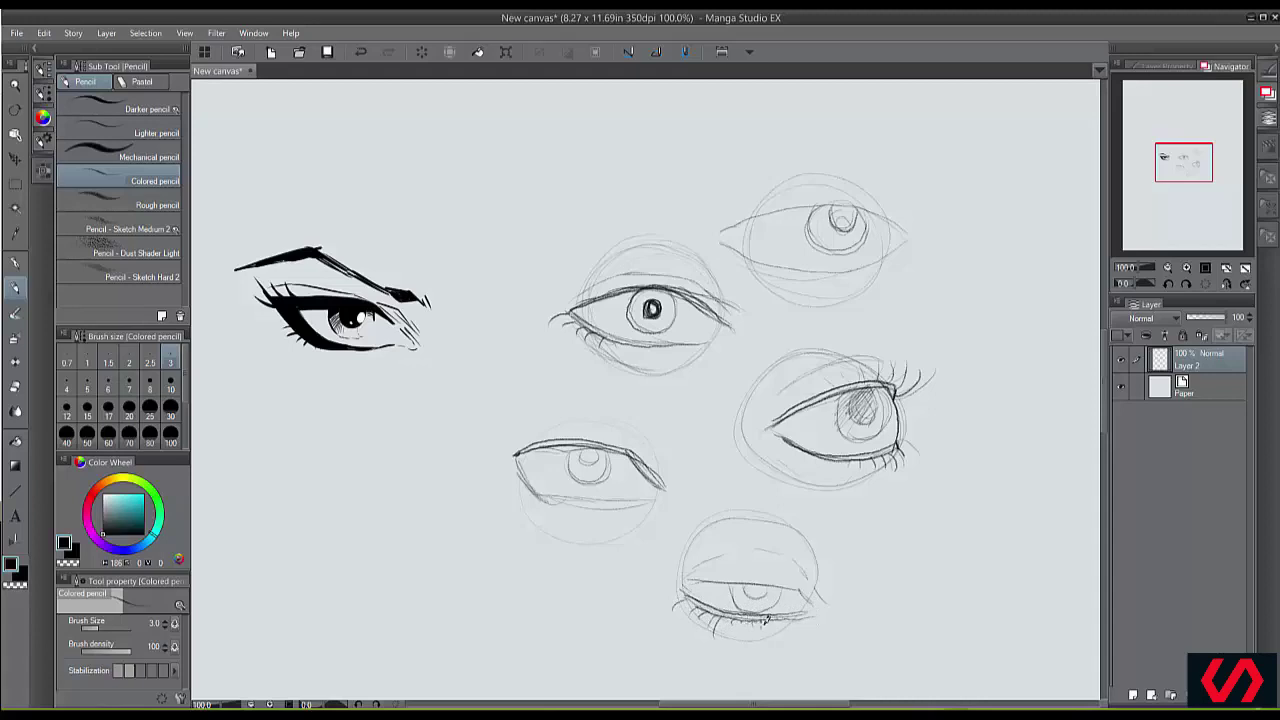
mouse_move(708, 570)
mouse_down()
mouse_move(680, 582)
mouse_move(648, 566)
mouse_move(757, 570)
mouse_move(768, 583)
mouse_up()
- Add curved contour lines to the upper and lower lids of the three-quarter and front-facing eyes to show their volume
drag(898, 380, 876, 358)
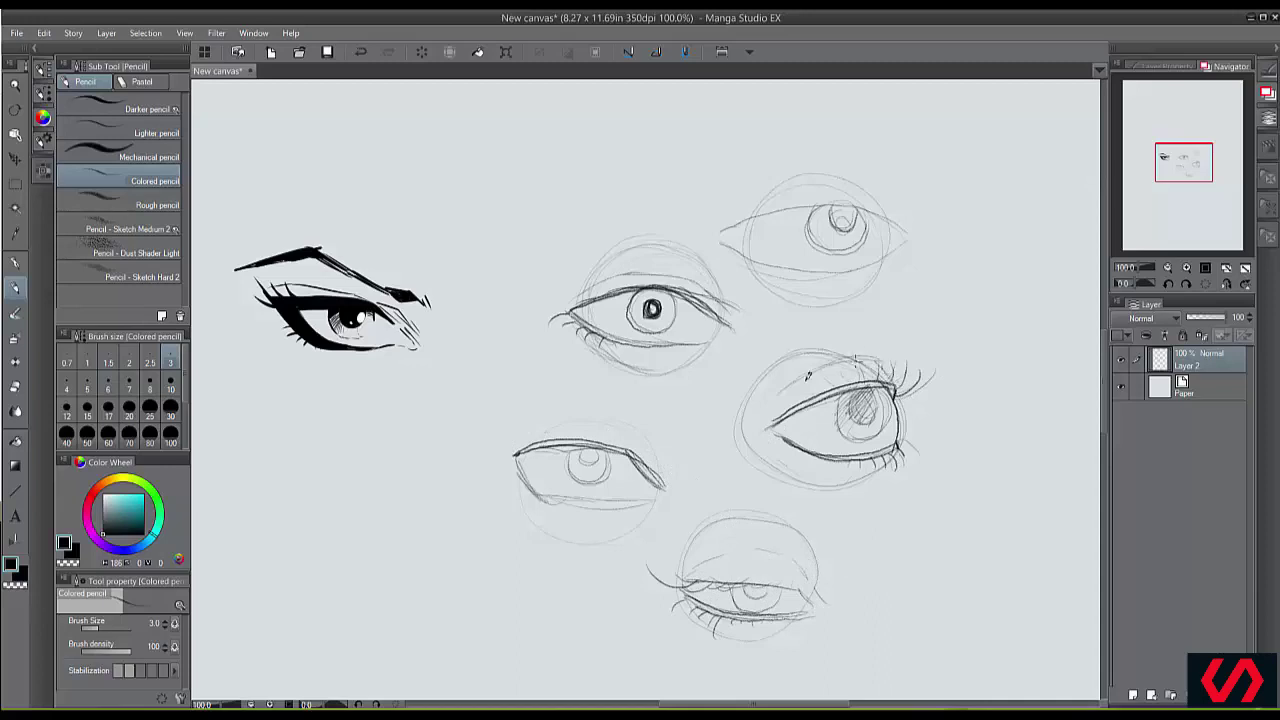
drag(900, 450, 891, 474)
mouse_move(791, 461)
mouse_down()
mouse_move(829, 480)
mouse_move(881, 478)
mouse_up()
mouse_move(797, 474)
mouse_down()
mouse_move(880, 479)
mouse_move(835, 482)
mouse_move(897, 472)
mouse_move(831, 479)
mouse_move(785, 462)
mouse_move(890, 469)
mouse_up()
drag(813, 452, 817, 478)
mouse_move(844, 460)
mouse_down()
mouse_move(838, 480)
mouse_move(860, 480)
mouse_up()
drag(880, 457, 888, 474)
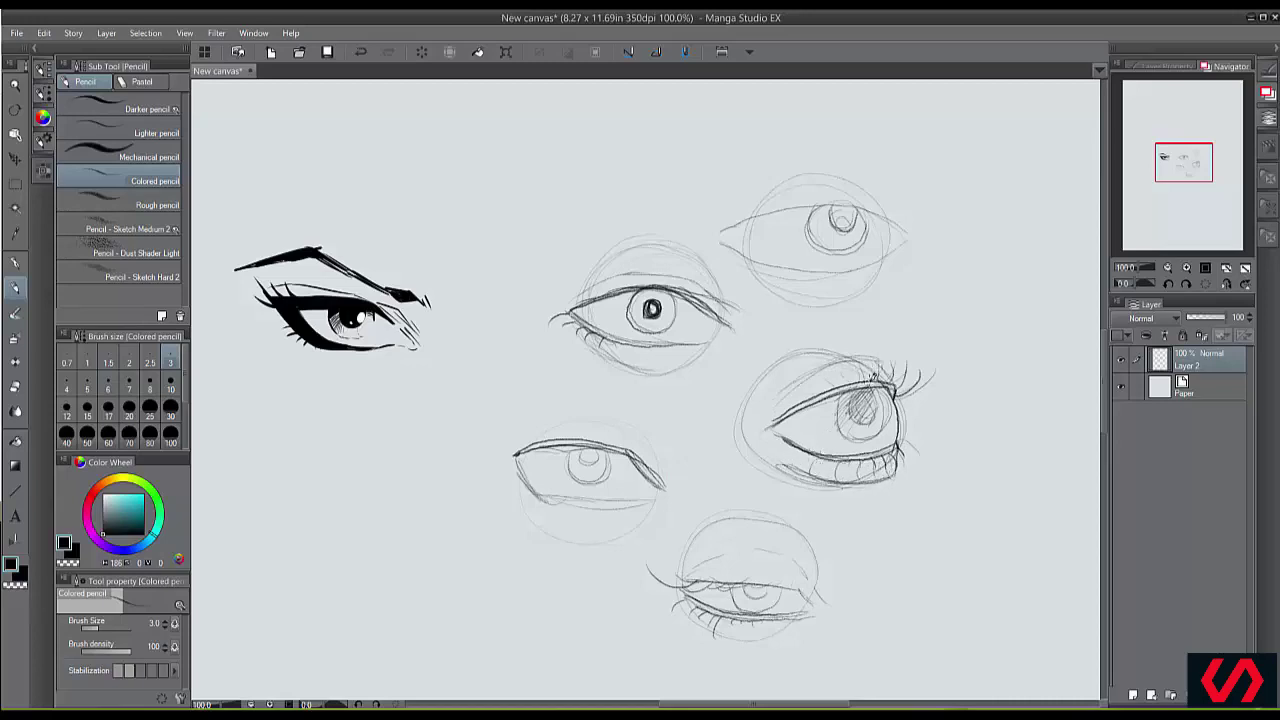
mouse_move(875, 384)
mouse_down()
mouse_move(866, 347)
mouse_move(859, 377)
mouse_move(818, 373)
mouse_move(822, 387)
mouse_move(782, 403)
mouse_move(884, 364)
mouse_up()
mouse_move(720, 298)
mouse_down()
mouse_move(655, 263)
mouse_move(578, 288)
mouse_up()
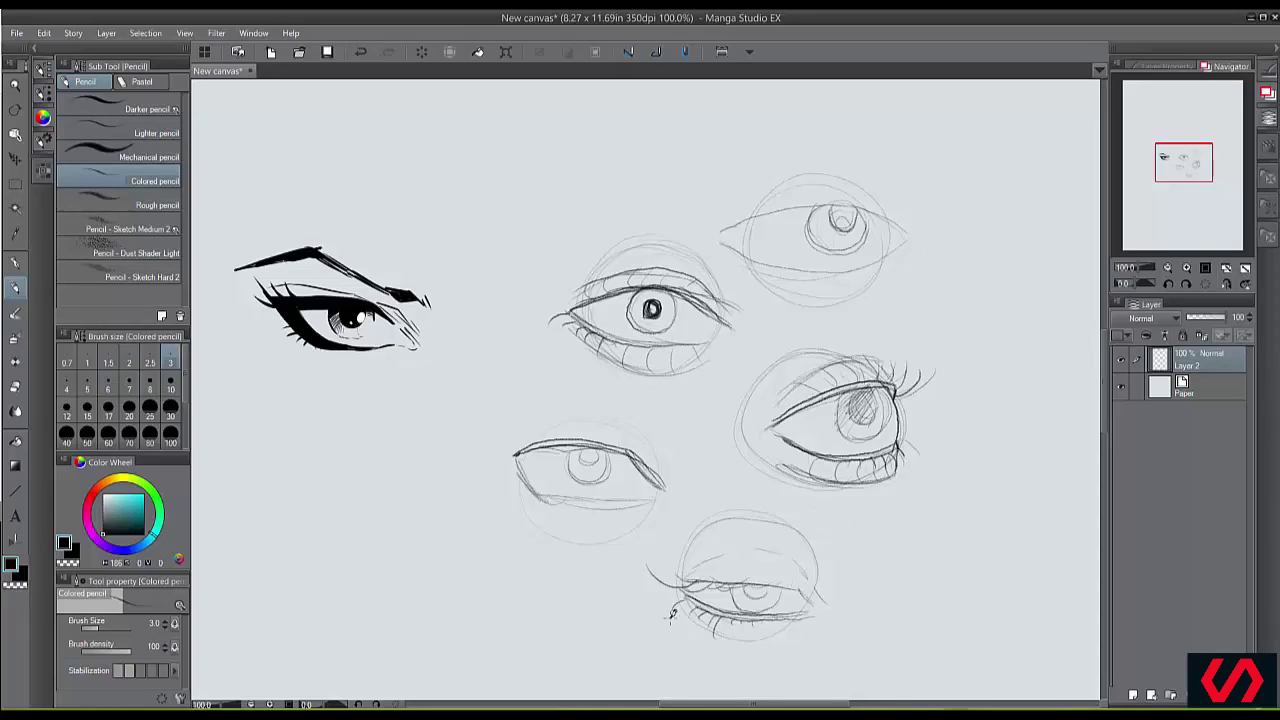
- Sketch a slanted parallelogram below the inked eye as the base shape for another eye, using the Colored pencil
click(26, 389)
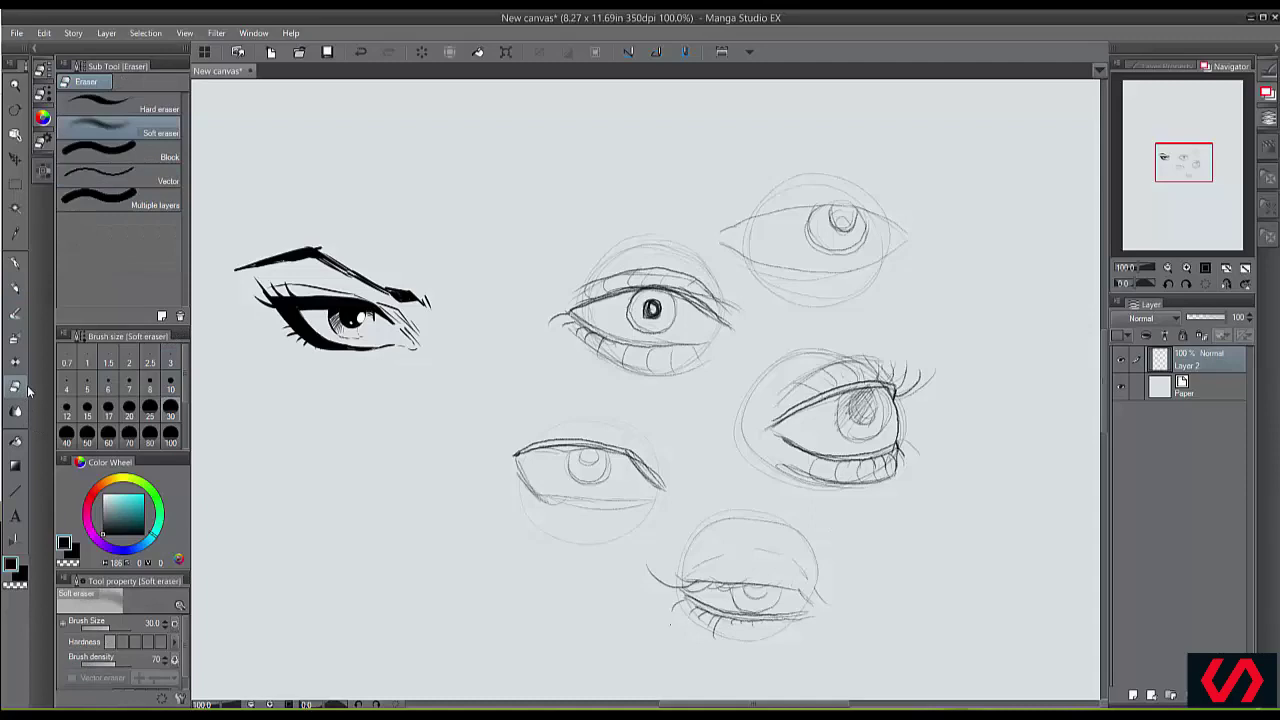
drag(600, 400, 692, 329)
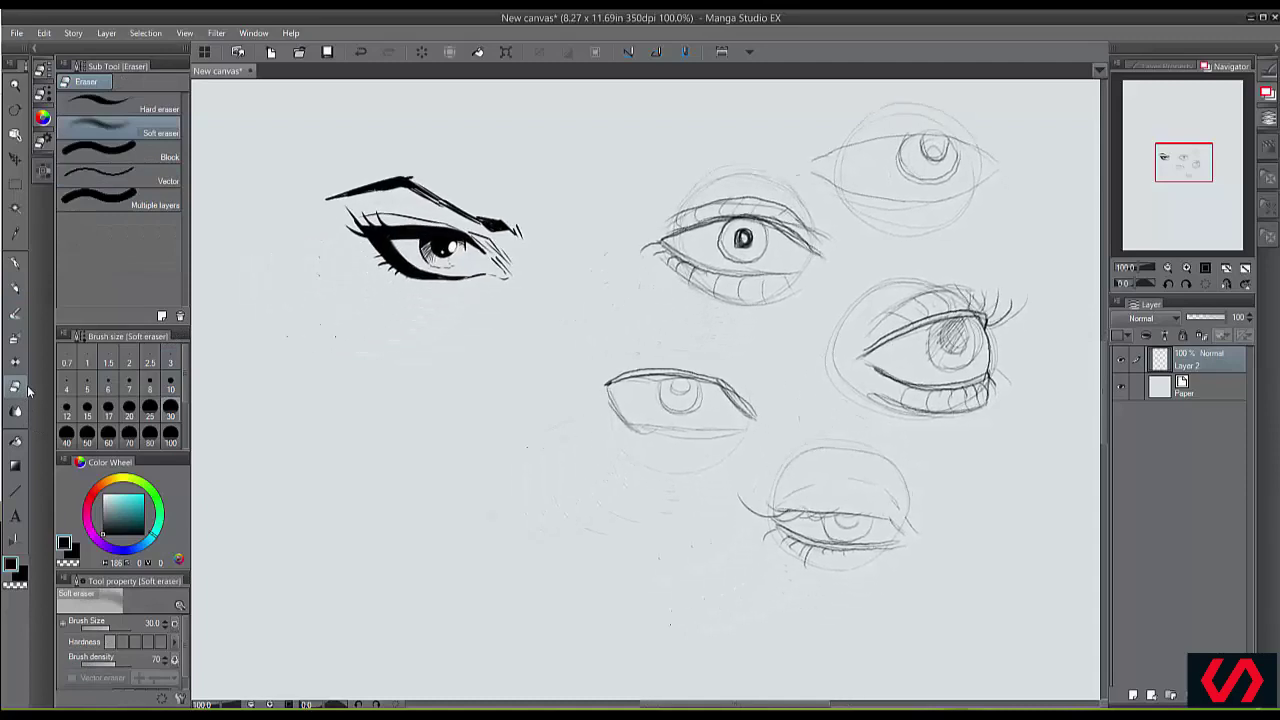
click(17, 264)
click(16, 288)
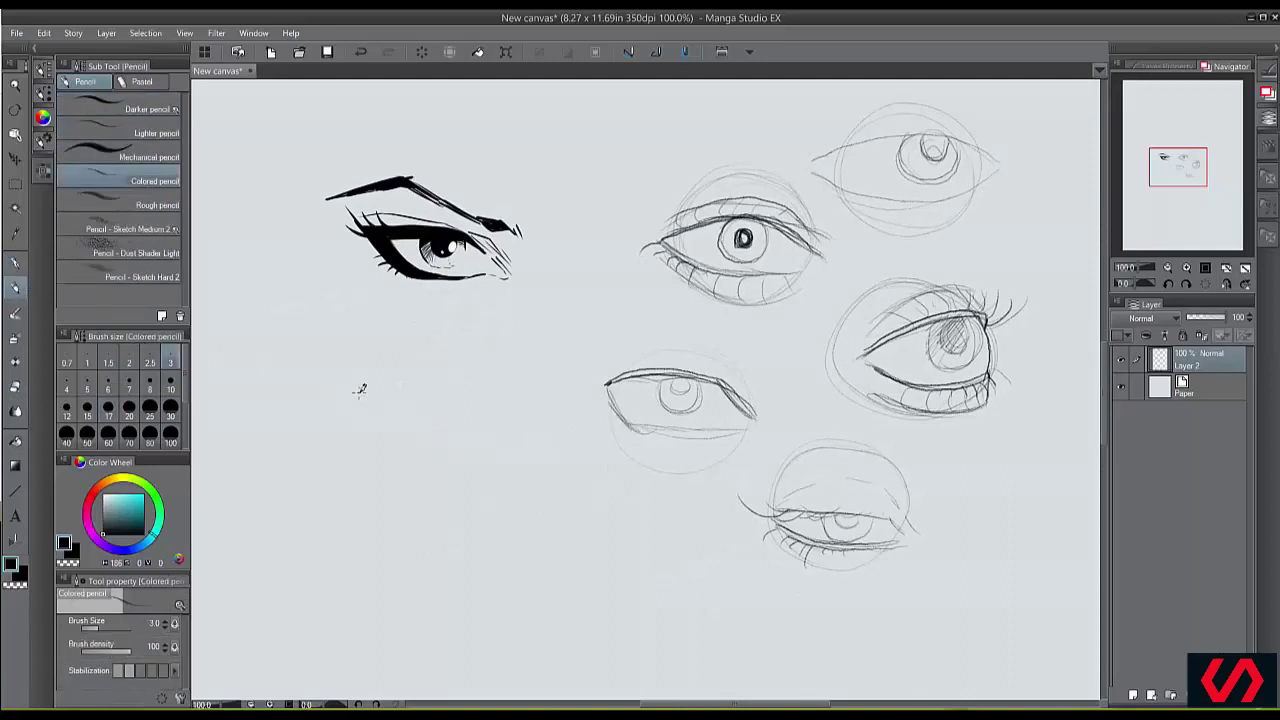
mouse_move(360, 394)
mouse_down()
mouse_move(354, 381)
mouse_move(370, 418)
mouse_up()
drag(447, 376, 468, 418)
drag(345, 376, 430, 380)
drag(366, 414, 466, 420)
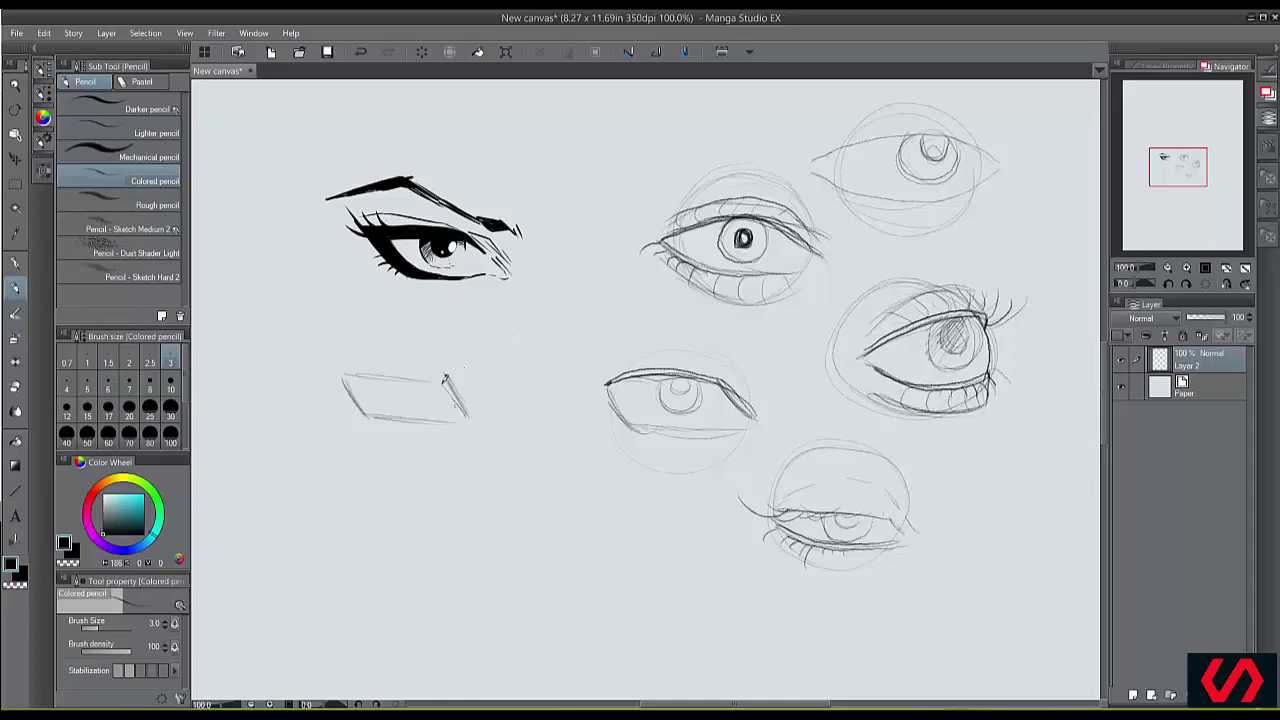
- Shape the parallelogram into a darker curved eye outline, and add a crease and outer contour around the lids
mouse_move(454, 402)
mouse_down()
mouse_move(439, 373)
mouse_move(447, 385)
mouse_move(343, 381)
mouse_up()
mouse_move(466, 415)
mouse_down()
mouse_move(439, 377)
mouse_move(349, 375)
mouse_up()
mouse_move(346, 385)
mouse_down()
mouse_move(371, 408)
mouse_move(439, 419)
mouse_move(384, 413)
mouse_move(435, 419)
mouse_move(466, 420)
mouse_up()
key(ctrl+z)
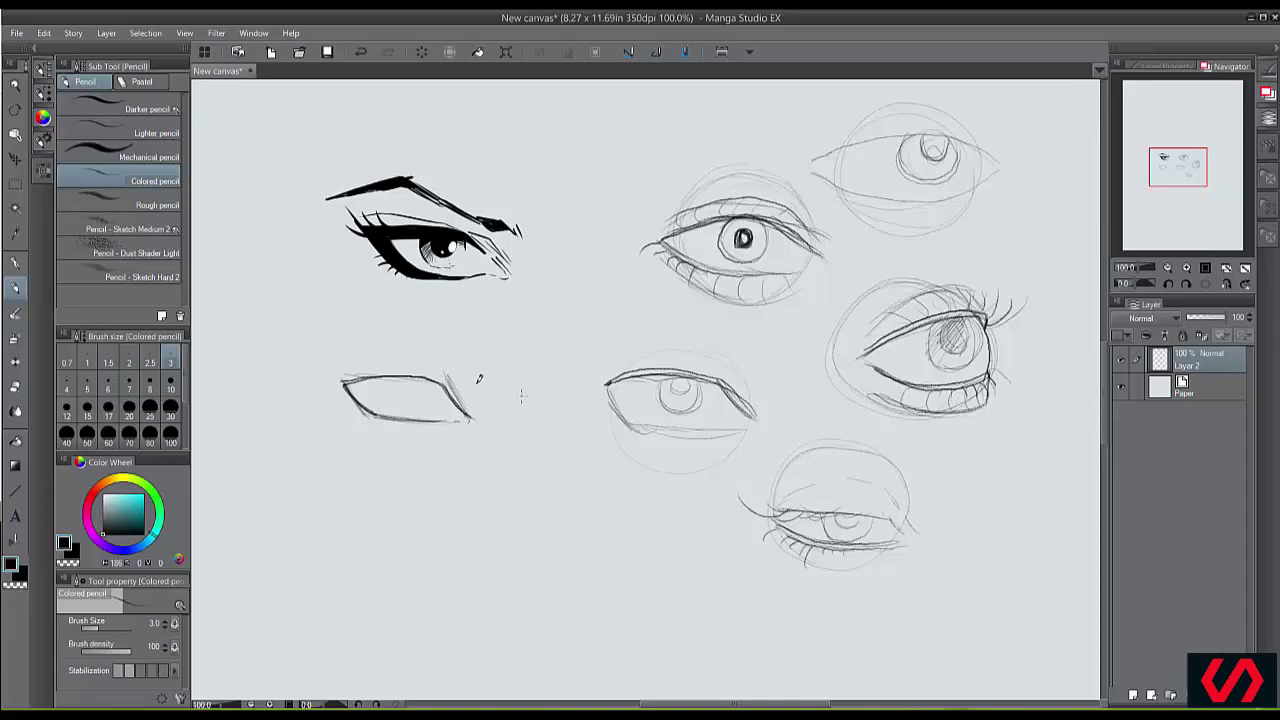
mouse_move(452, 382)
mouse_down()
mouse_move(440, 374)
mouse_move(462, 396)
mouse_move(395, 355)
mouse_move(334, 365)
mouse_move(430, 381)
mouse_move(346, 380)
mouse_up()
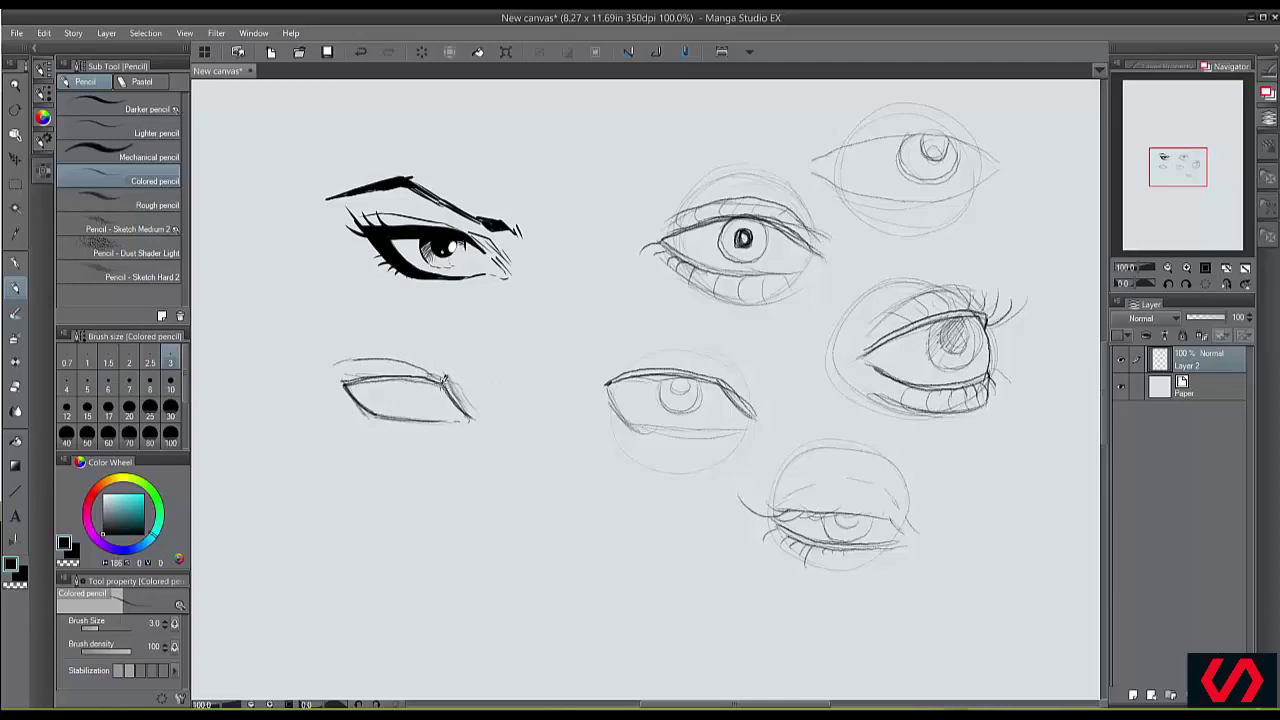
mouse_move(445, 384)
mouse_down()
mouse_move(316, 366)
mouse_move(367, 415)
mouse_move(351, 410)
mouse_move(447, 420)
mouse_move(406, 420)
mouse_up()
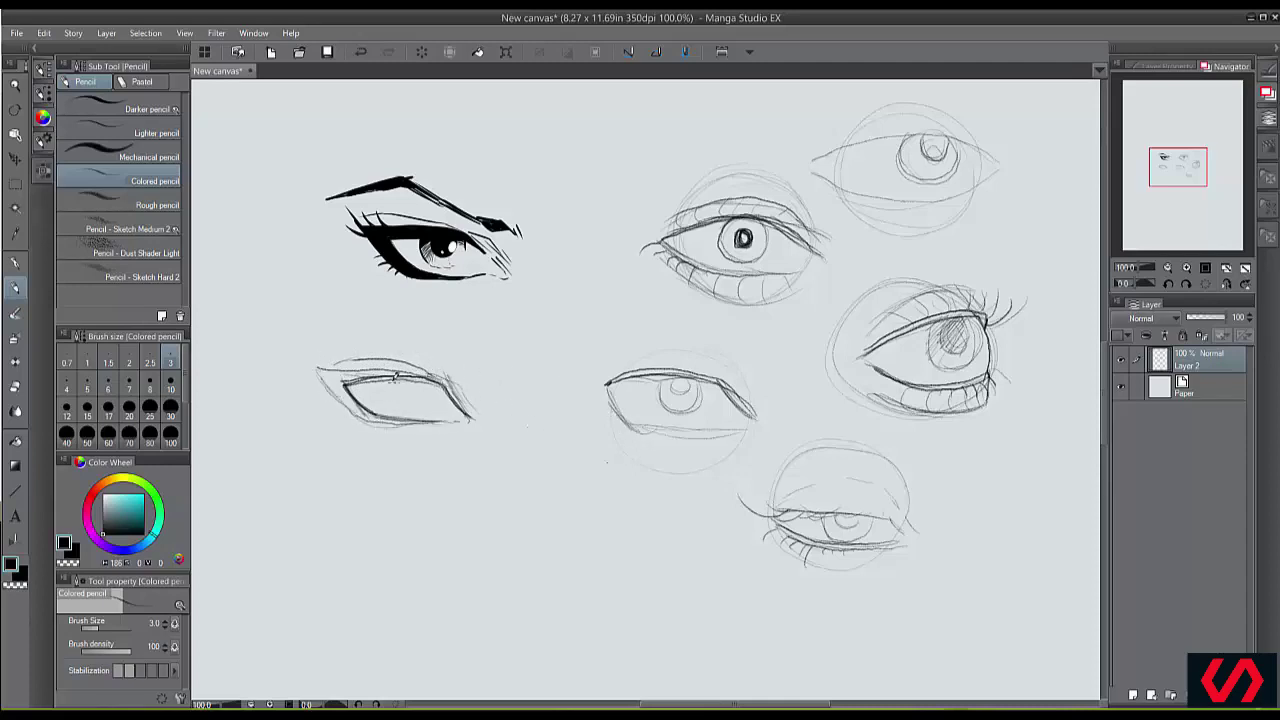
- Sketch a round iris with a pupil and highlight inside the eye below the inked one, and refine the lid lines around it
mouse_move(385, 380)
mouse_down()
mouse_move(405, 408)
mouse_move(430, 381)
mouse_move(424, 402)
mouse_move(400, 409)
mouse_move(382, 380)
mouse_move(403, 408)
mouse_move(419, 407)
mouse_move(425, 374)
mouse_move(405, 363)
mouse_move(387, 377)
mouse_move(403, 404)
mouse_up()
drag(428, 380, 468, 418)
drag(401, 371, 423, 391)
key(ctrl+z)
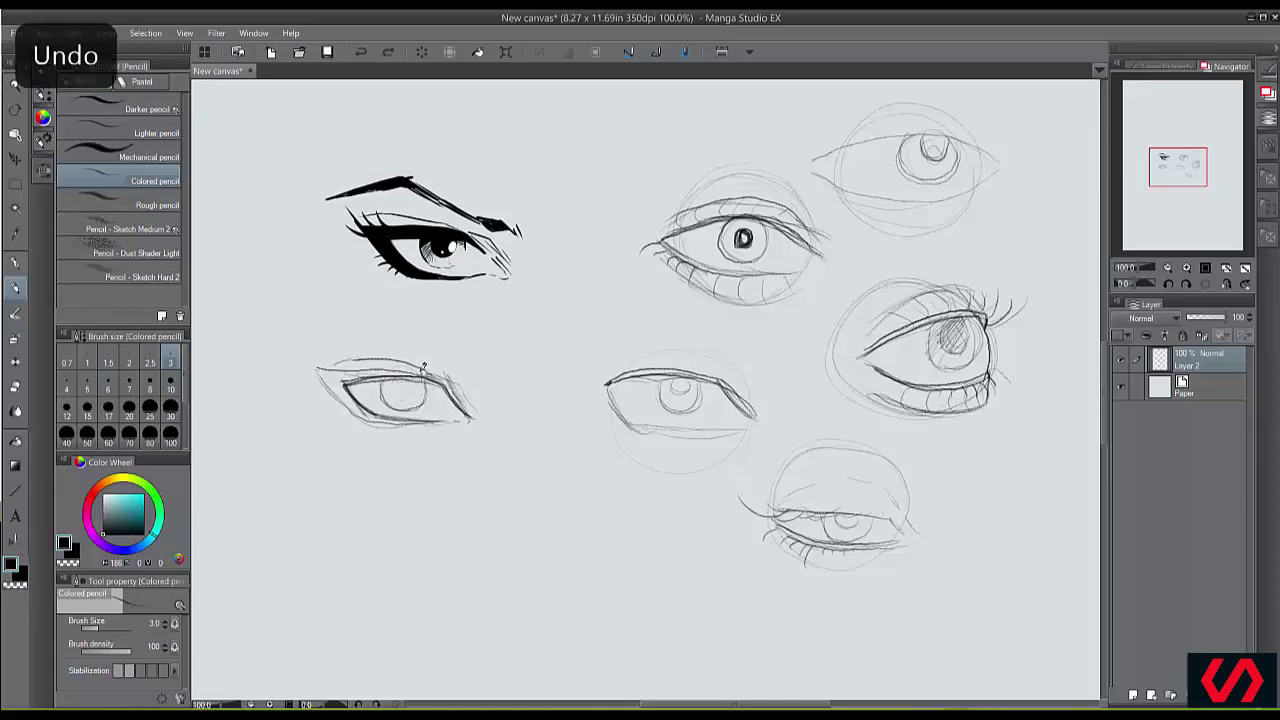
mouse_move(382, 381)
mouse_down()
mouse_move(428, 386)
mouse_move(406, 372)
mouse_move(396, 384)
mouse_move(416, 386)
mouse_move(408, 370)
mouse_move(396, 382)
mouse_move(416, 390)
mouse_move(413, 374)
mouse_move(397, 376)
mouse_move(398, 393)
mouse_move(417, 357)
mouse_up()
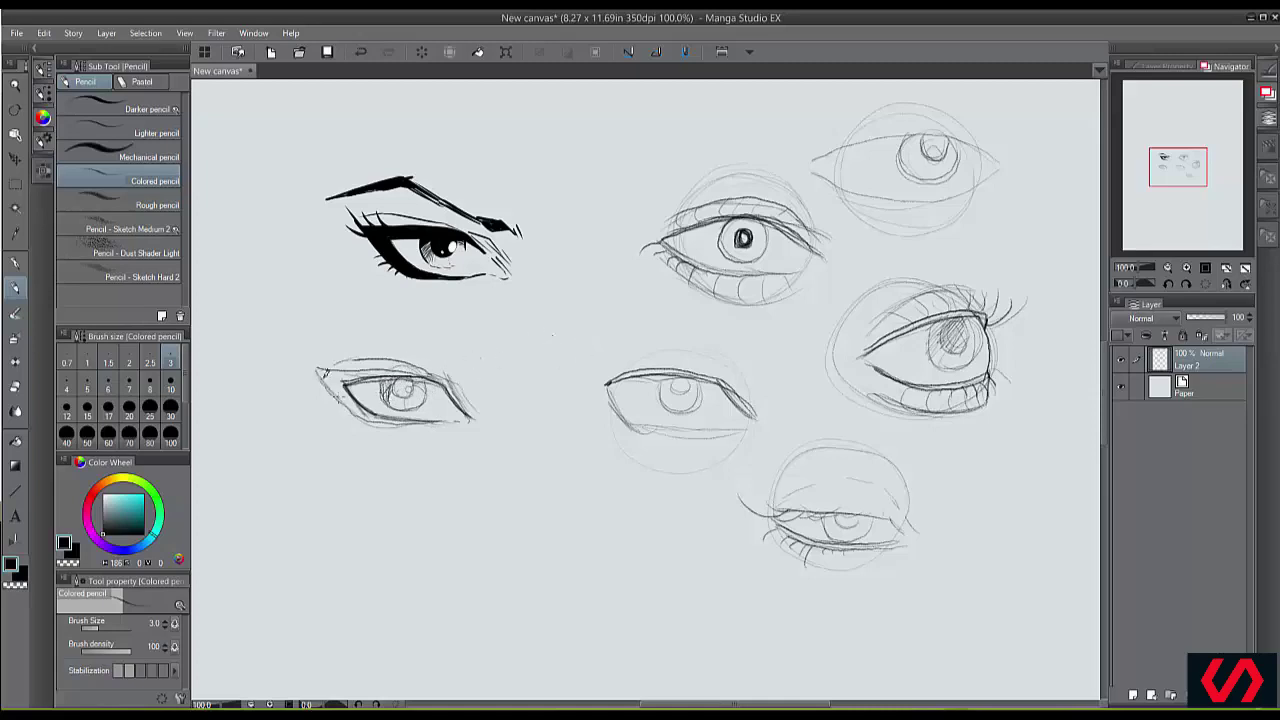
drag(436, 421, 360, 404)
- Sketch an angular arched eyebrow above the pencil eye, with a tapered outer tail and a squared inner end
mouse_move(469, 373)
mouse_down()
mouse_move(486, 372)
mouse_move(398, 320)
mouse_move(350, 310)
mouse_move(296, 347)
mouse_move(371, 310)
mouse_up()
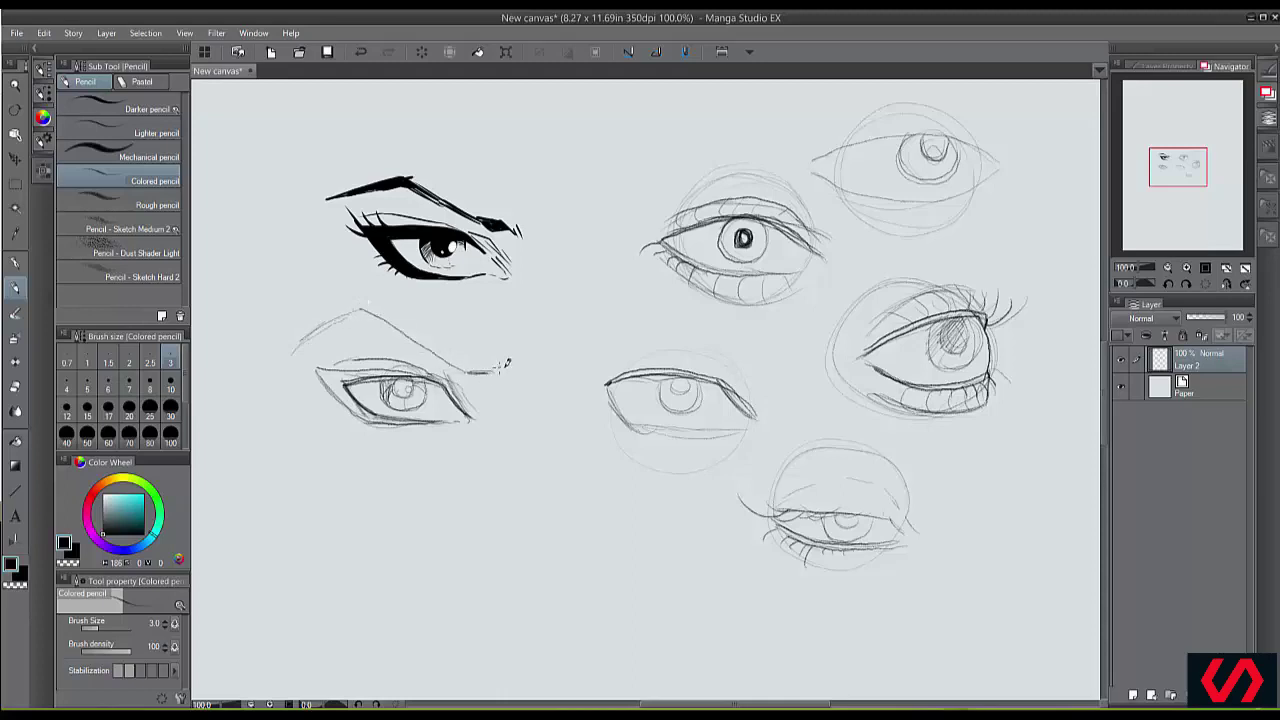
mouse_move(493, 373)
mouse_down()
mouse_move(453, 359)
mouse_move(466, 373)
mouse_move(362, 312)
mouse_move(292, 350)
mouse_up()
mouse_move(362, 312)
mouse_down()
mouse_move(384, 312)
mouse_move(290, 354)
mouse_up()
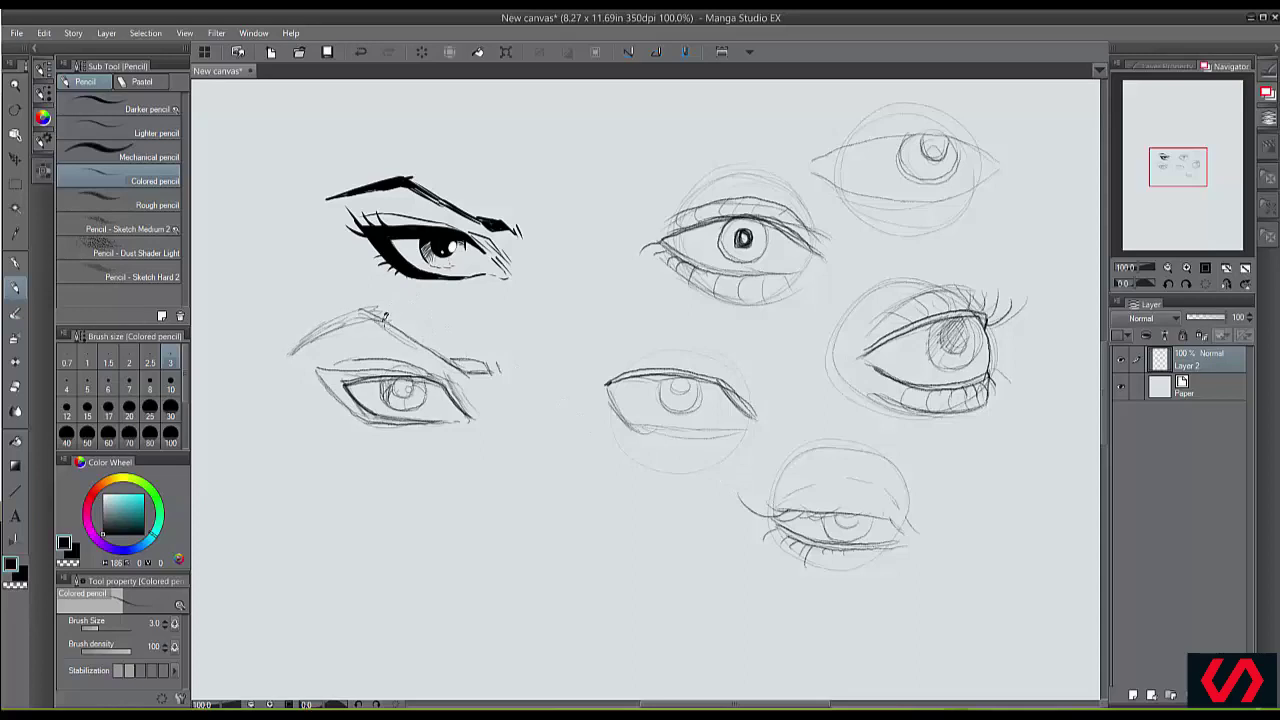
drag(378, 318, 415, 343)
- Sketch a small rectangular panel below the eyes containing an oval head with cross guidelines and one tiny eye
mouse_move(463, 596)
mouse_down()
mouse_move(460, 472)
mouse_move(555, 476)
mouse_move(557, 575)
mouse_up()
drag(557, 520, 557, 603)
drag(556, 603, 460, 601)
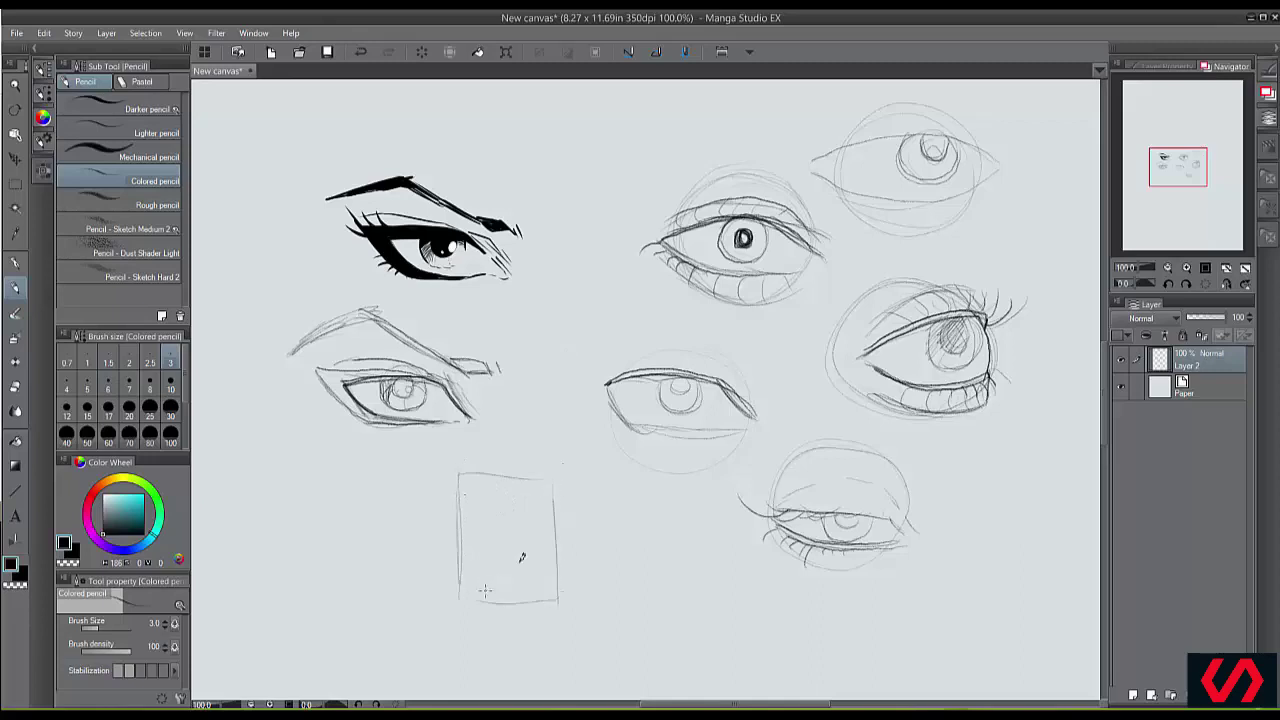
mouse_move(512, 516)
mouse_down()
mouse_move(519, 526)
mouse_move(508, 517)
mouse_up()
key(ctrl+z)
mouse_move(520, 512)
mouse_down()
mouse_move(506, 570)
mouse_move(486, 537)
mouse_move(517, 543)
mouse_move(512, 523)
mouse_move(513, 572)
mouse_move(525, 536)
mouse_up()
key(ctrl+z)
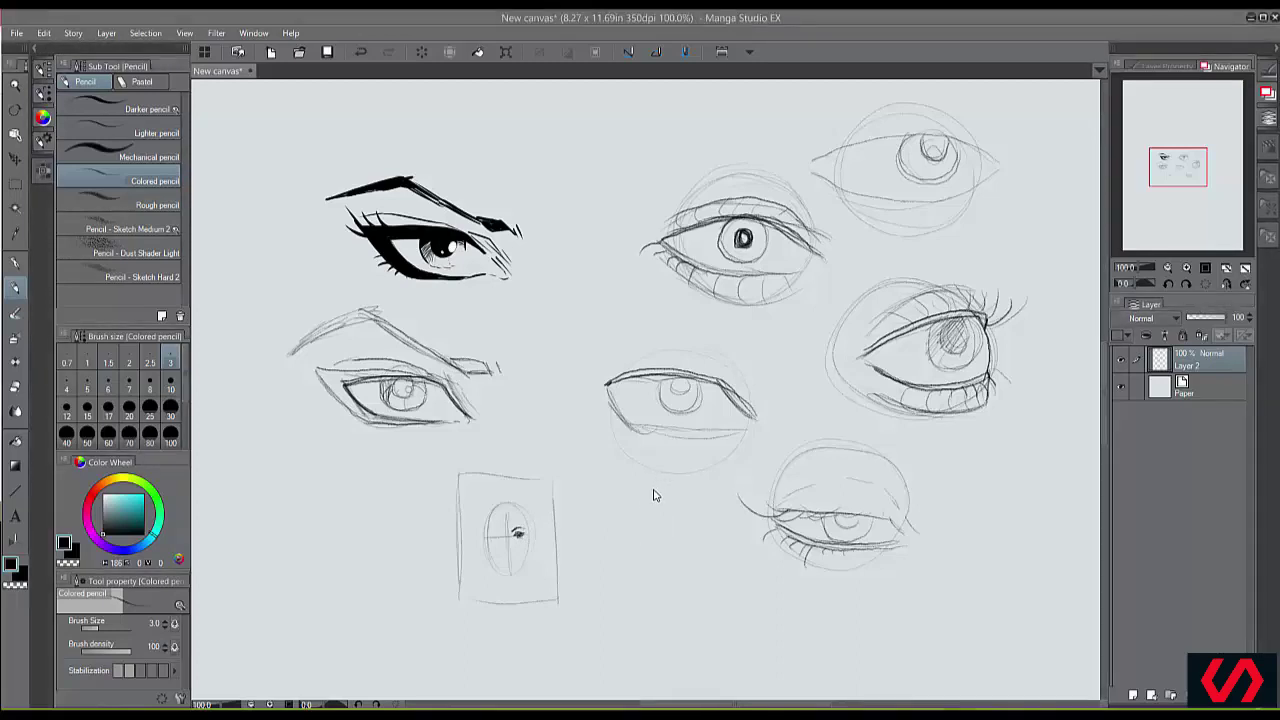
- Add a new layer for inking, lower Layer 2's opacity to 40%, and set up the G-pen at size 8 on Layer 1
click(1133, 694)
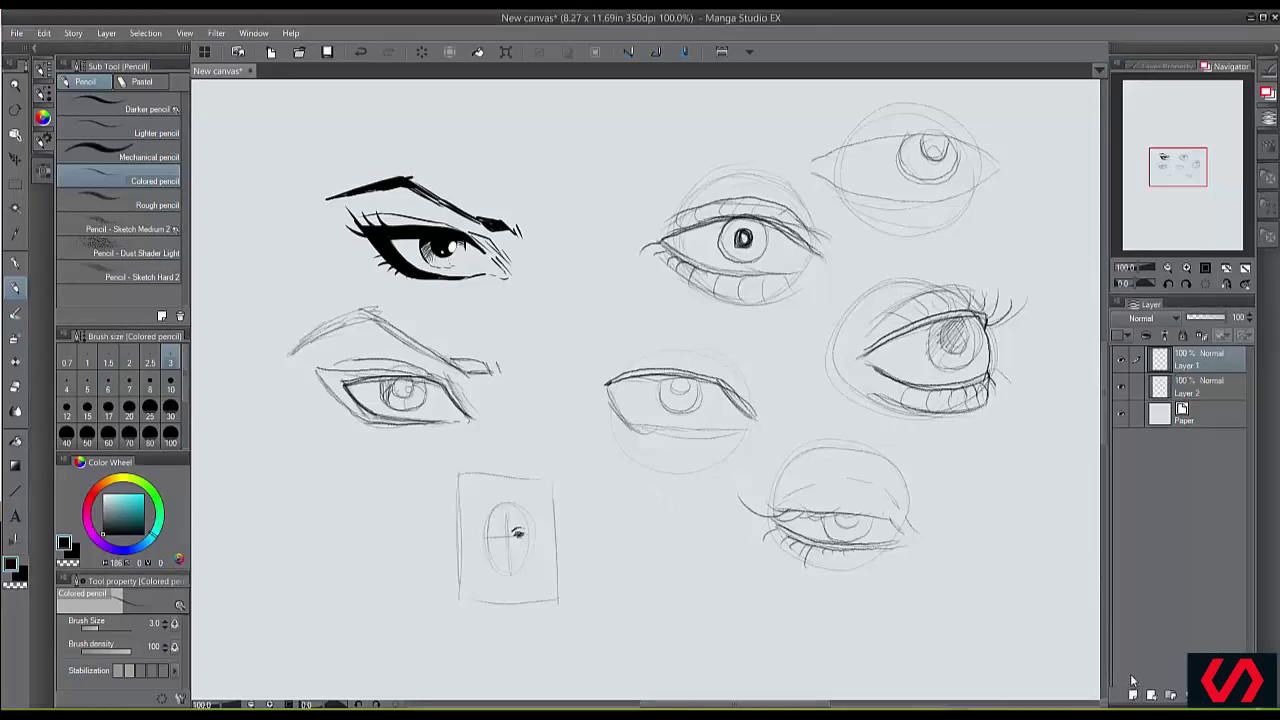
click(1187, 385)
click(1203, 319)
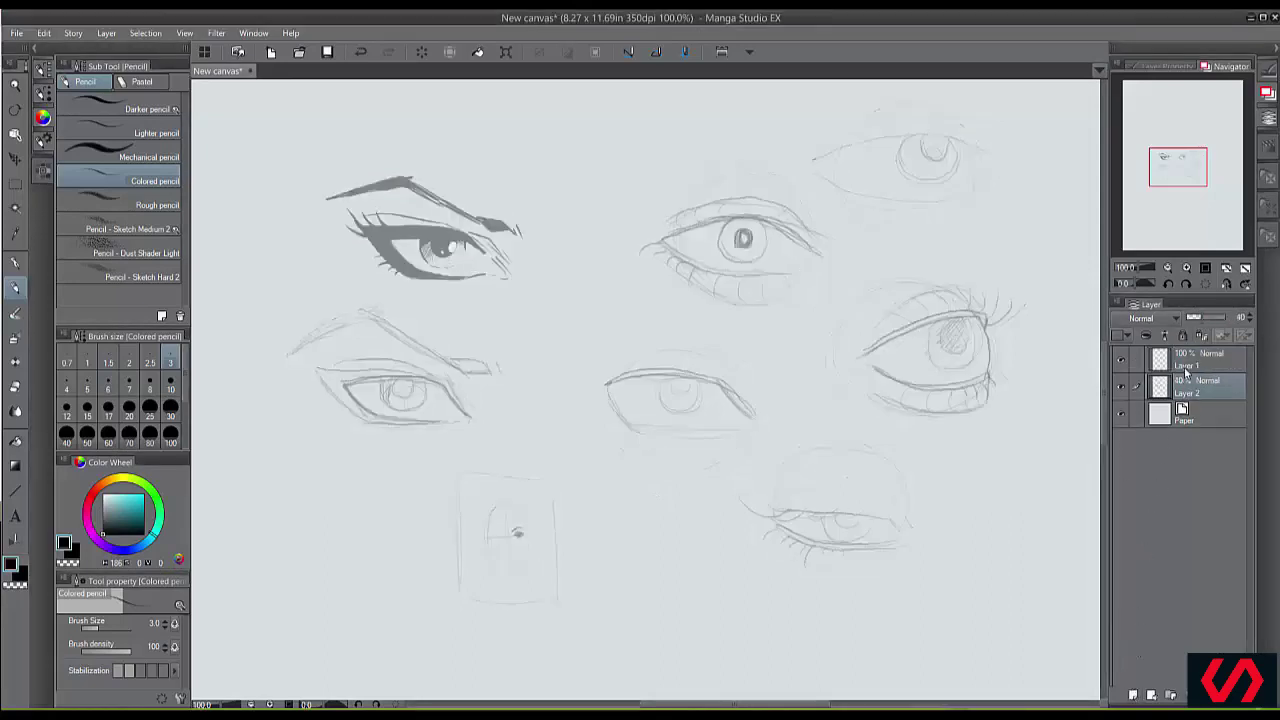
click(1185, 368)
click(15, 262)
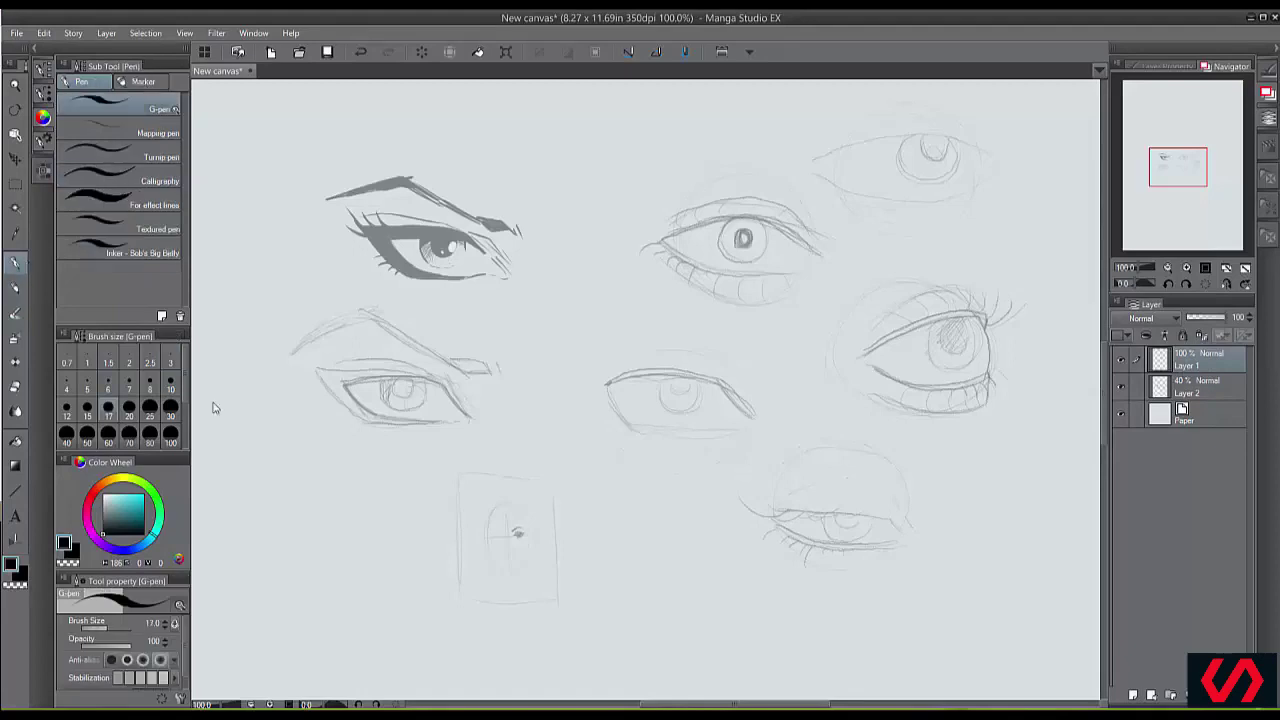
click(151, 386)
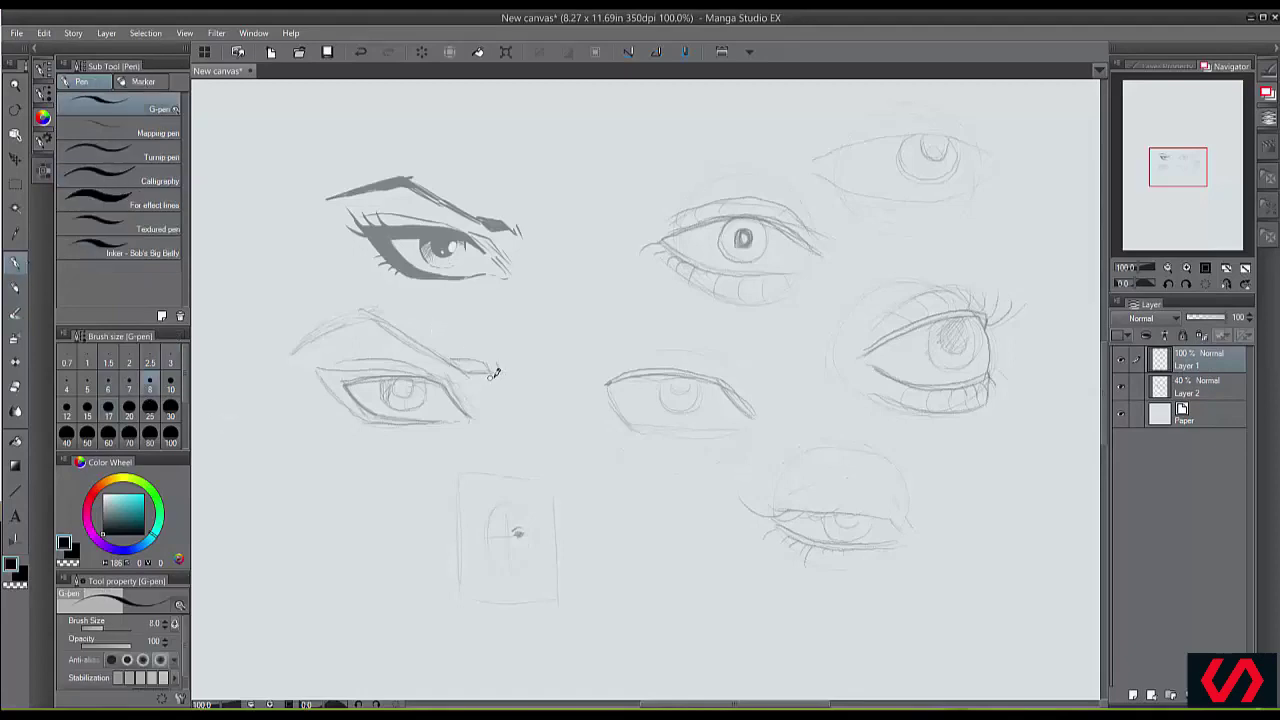
- Ink the arched eyebrow over the pencil sketch in solid black, with rough hair strokes at the peak and both ends
scroll(495, 372, up, 2)
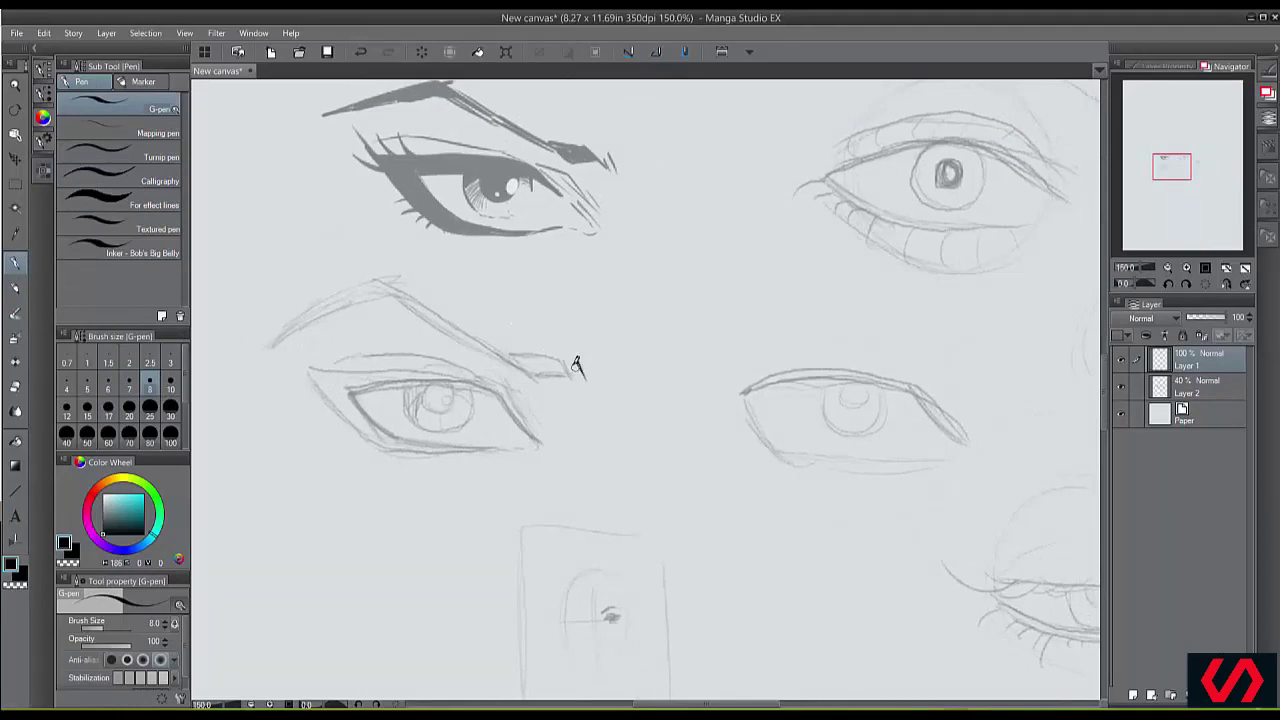
mouse_move(575, 365)
mouse_down()
mouse_move(526, 373)
mouse_move(507, 346)
mouse_move(519, 365)
mouse_move(515, 351)
mouse_move(555, 351)
mouse_move(542, 367)
mouse_move(556, 351)
mouse_move(553, 363)
mouse_move(494, 341)
mouse_move(508, 355)
mouse_move(408, 306)
mouse_move(480, 339)
mouse_move(423, 295)
mouse_move(515, 356)
mouse_move(456, 317)
mouse_up()
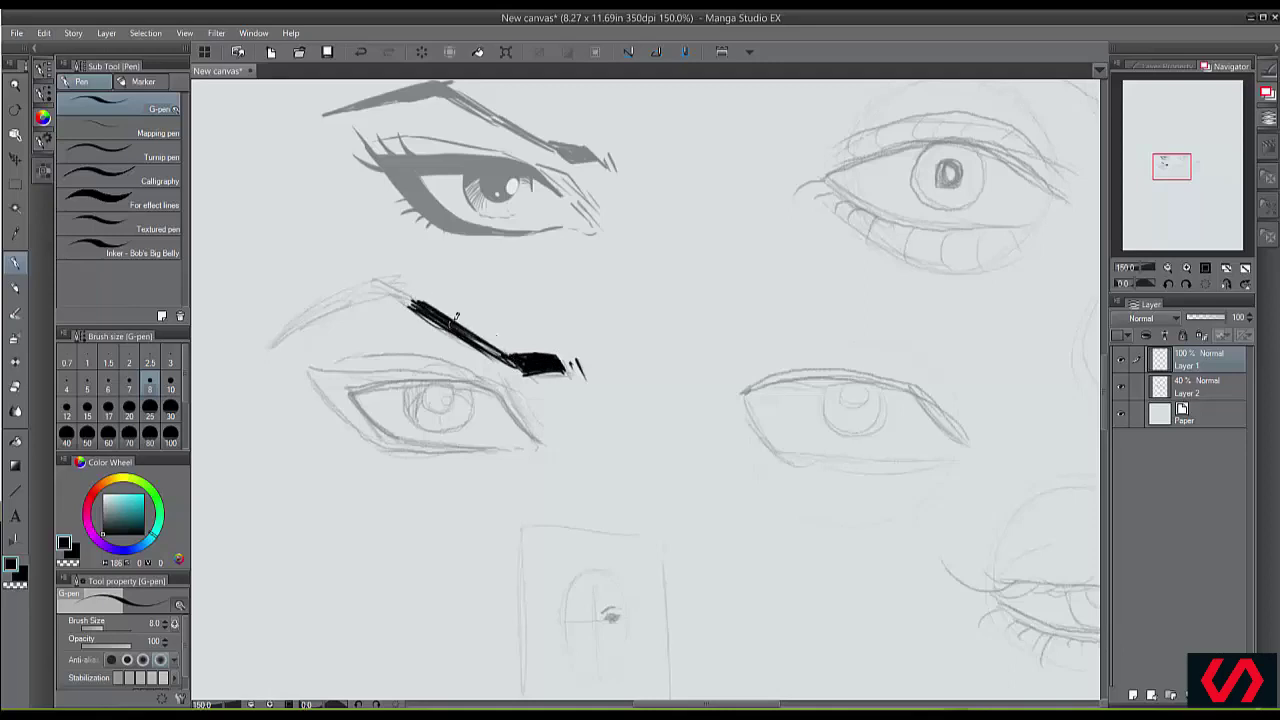
mouse_move(389, 279)
mouse_down()
mouse_move(344, 285)
mouse_move(307, 311)
mouse_move(400, 298)
mouse_up()
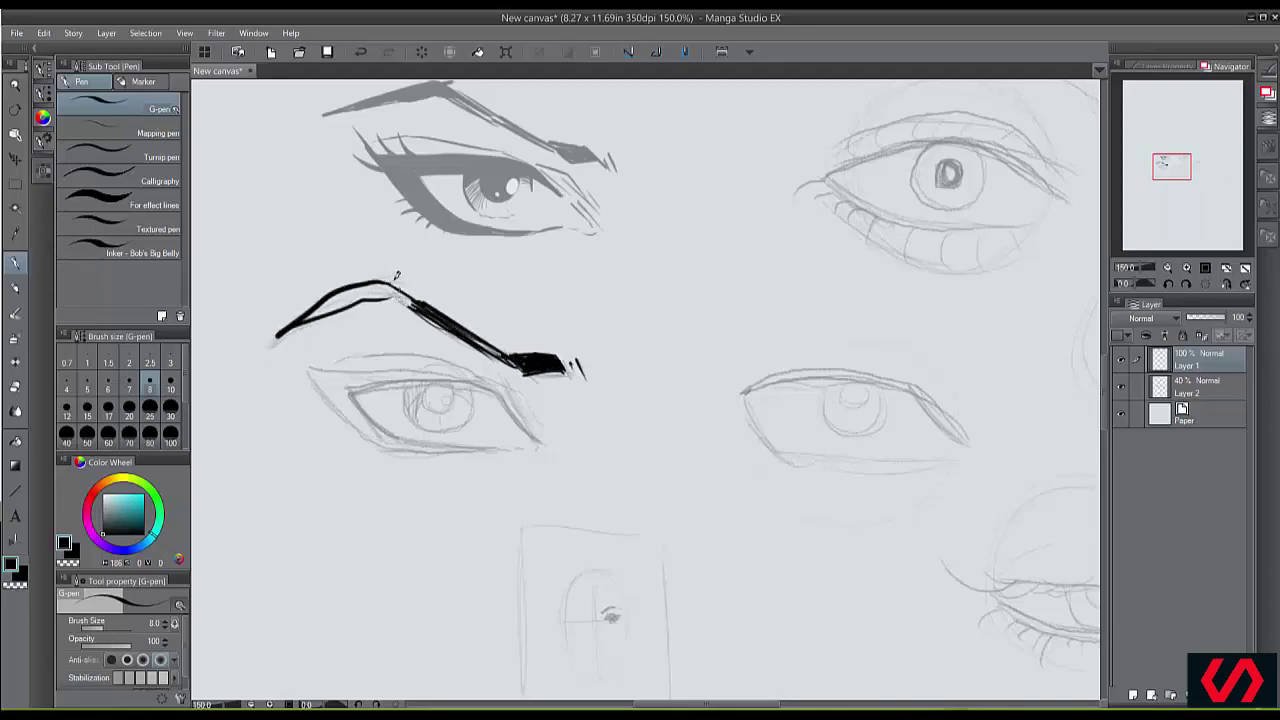
key(ctrl+z)
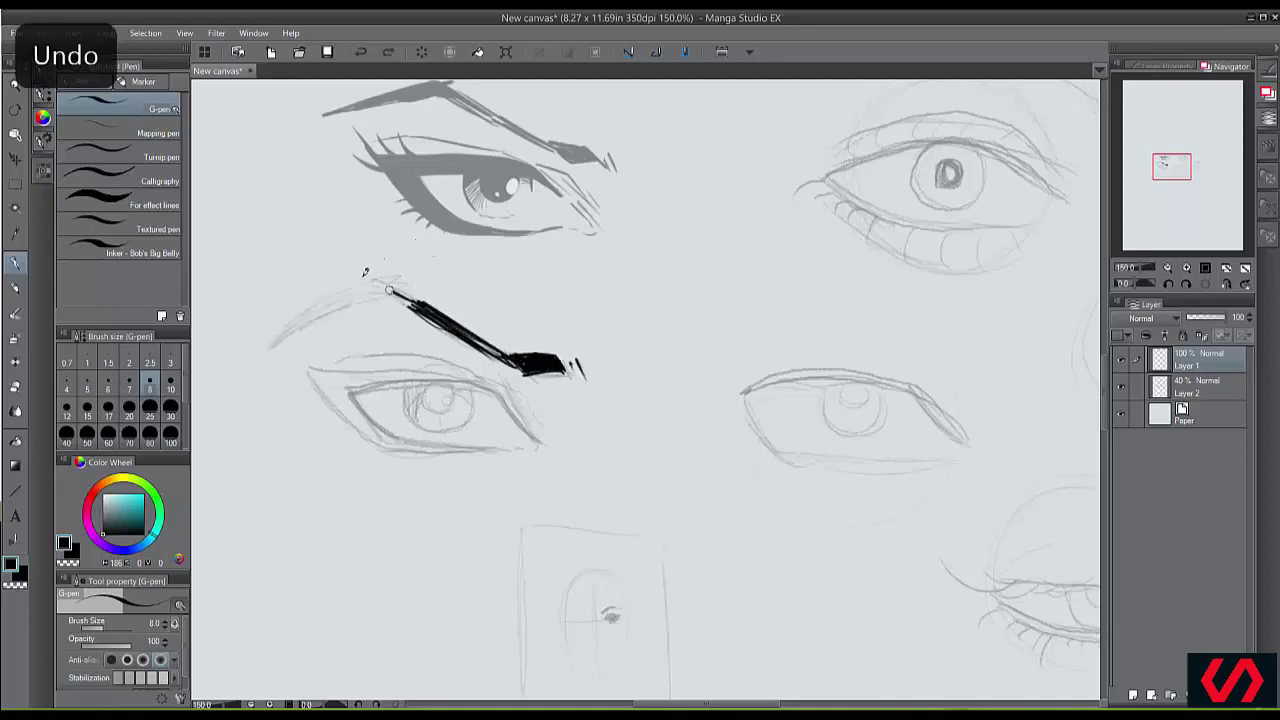
mouse_move(348, 287)
mouse_down()
mouse_move(281, 337)
mouse_move(362, 300)
mouse_move(414, 310)
mouse_move(416, 281)
mouse_move(366, 278)
mouse_up()
mouse_move(281, 335)
mouse_down()
mouse_move(322, 292)
mouse_move(312, 301)
mouse_move(368, 281)
mouse_move(408, 298)
mouse_up()
drag(378, 285, 402, 300)
drag(358, 292, 380, 277)
mouse_move(358, 292)
mouse_down()
mouse_move(395, 297)
mouse_move(383, 290)
mouse_move(353, 297)
mouse_move(492, 346)
mouse_up()
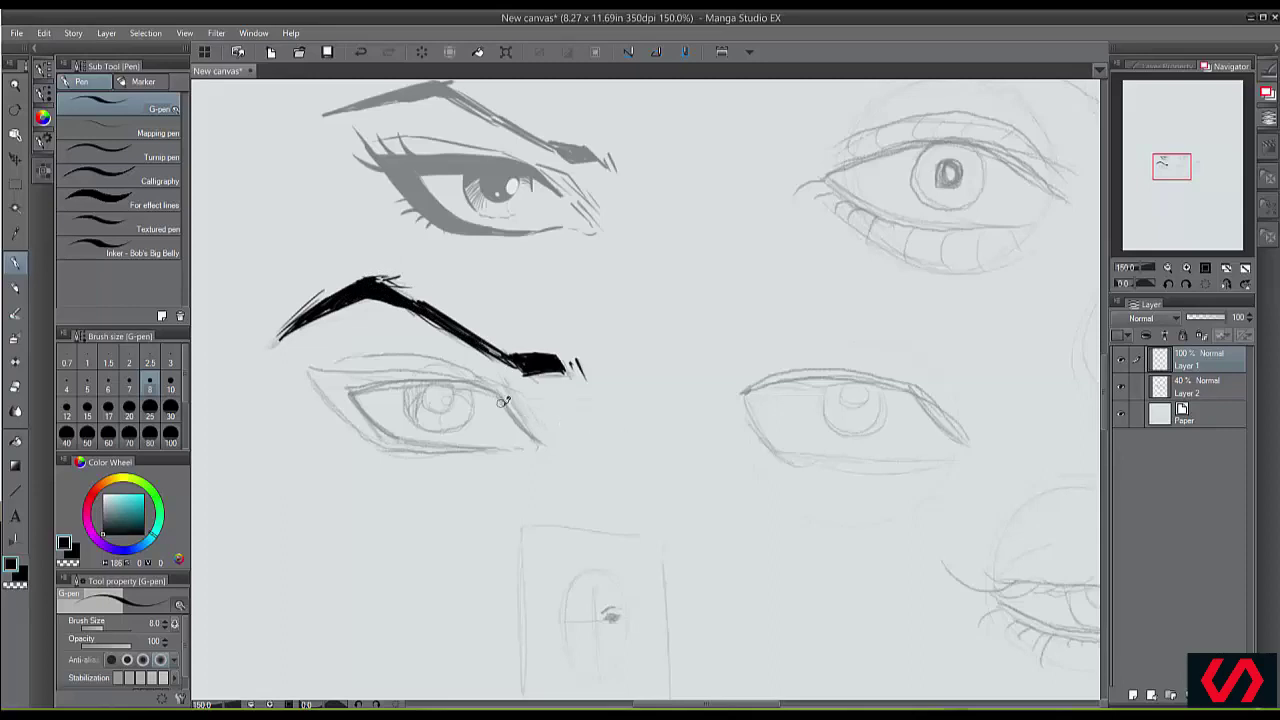
- Ink the eye's inner corner, thin lower lid line and broken crease line above the upper lid
mouse_move(494, 390)
mouse_down()
mouse_move(514, 416)
mouse_move(460, 388)
mouse_move(472, 380)
mouse_move(517, 420)
mouse_up()
drag(532, 446, 512, 444)
mouse_move(354, 396)
mouse_down()
mouse_move(382, 425)
mouse_move(450, 447)
mouse_up()
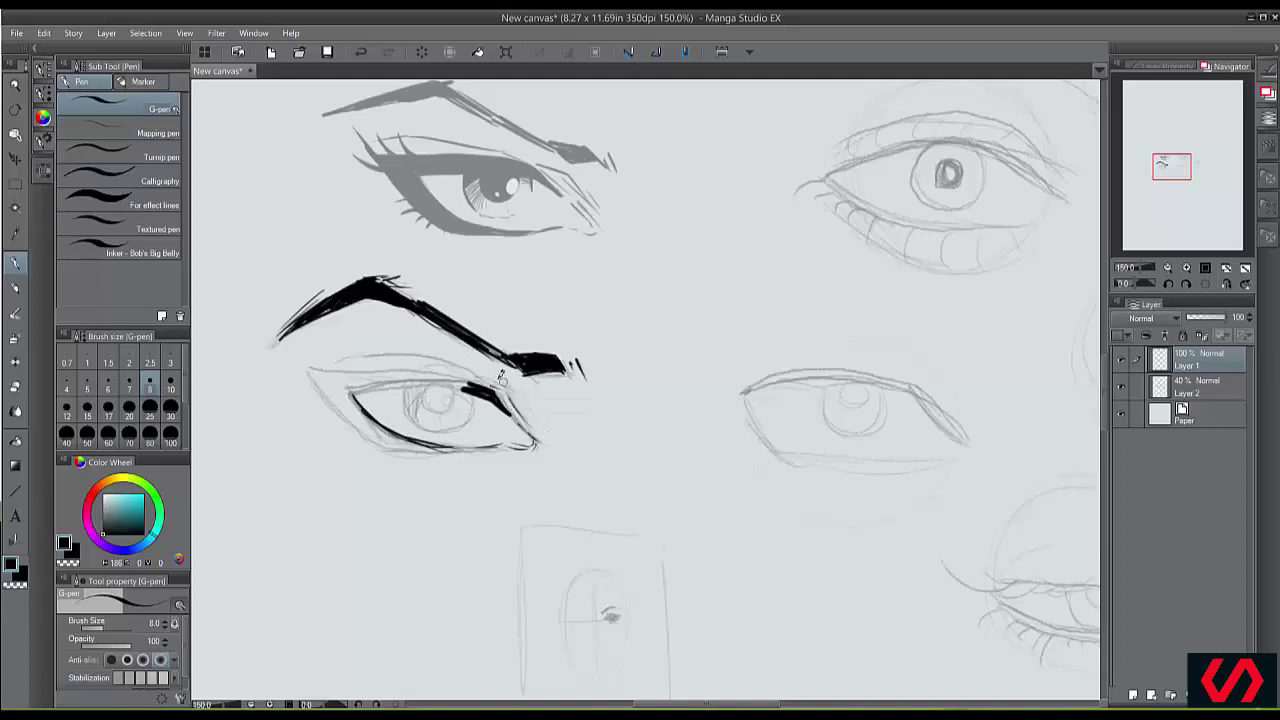
drag(505, 388, 547, 438)
mouse_move(487, 377)
mouse_down()
mouse_move(381, 351)
mouse_move(325, 360)
mouse_up()
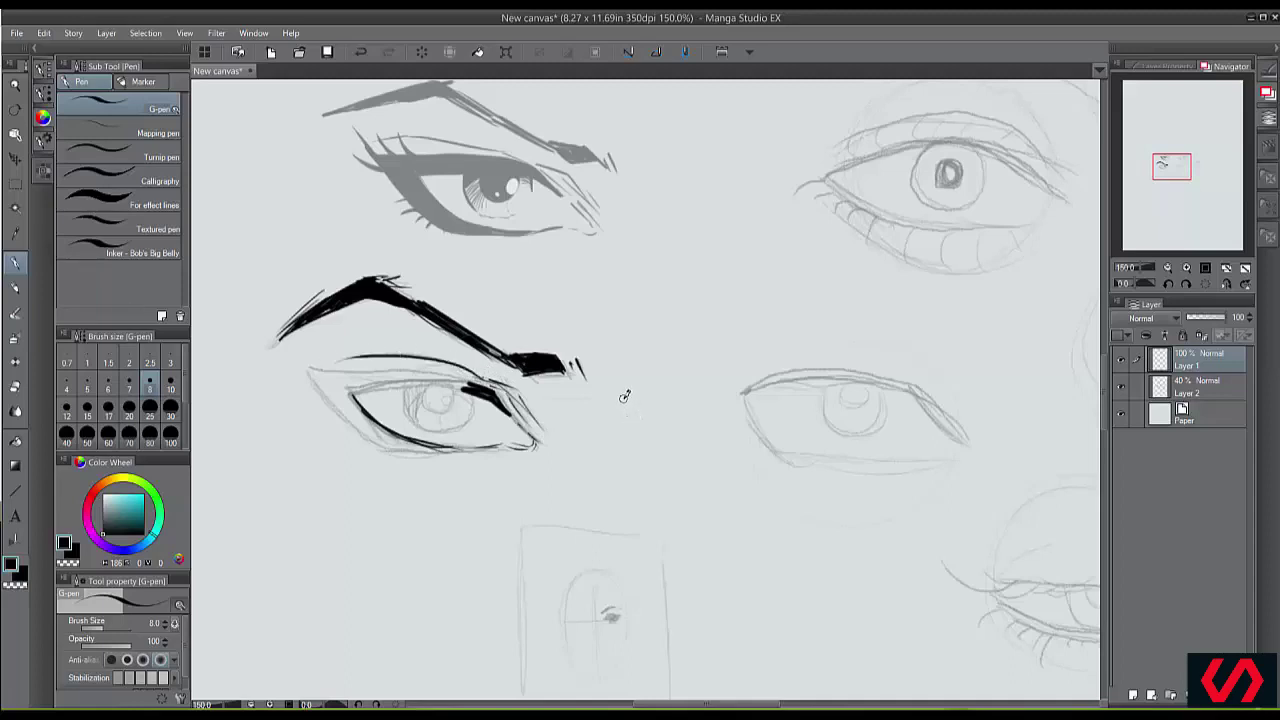
key(ctrl+z)
mouse_move(334, 361)
mouse_down()
mouse_move(491, 373)
mouse_move(428, 354)
mouse_move(471, 357)
mouse_move(478, 375)
mouse_move(391, 357)
mouse_move(323, 364)
mouse_up()
key(ctrl+z)
key(ctrl+z)
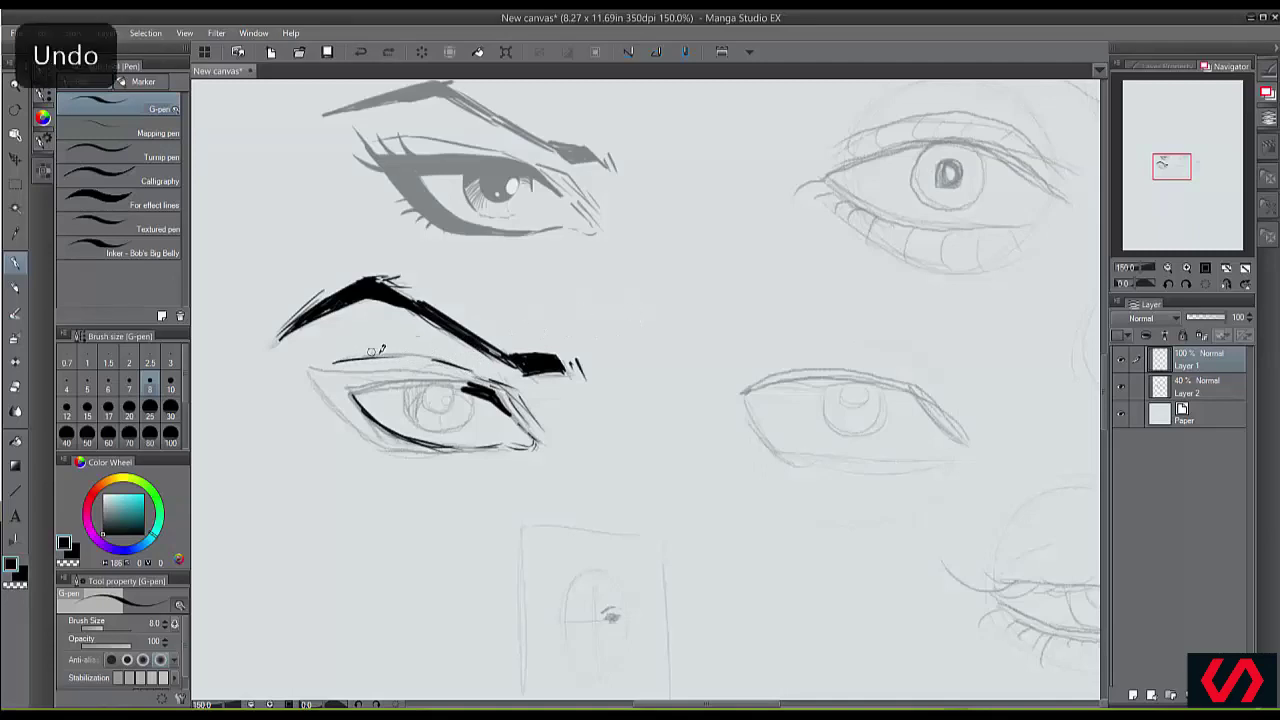
- Ink a thick upper lash line, winged outer lashes and a spiky lower lash line, filling the shapes with solid black
drag(478, 389, 350, 393)
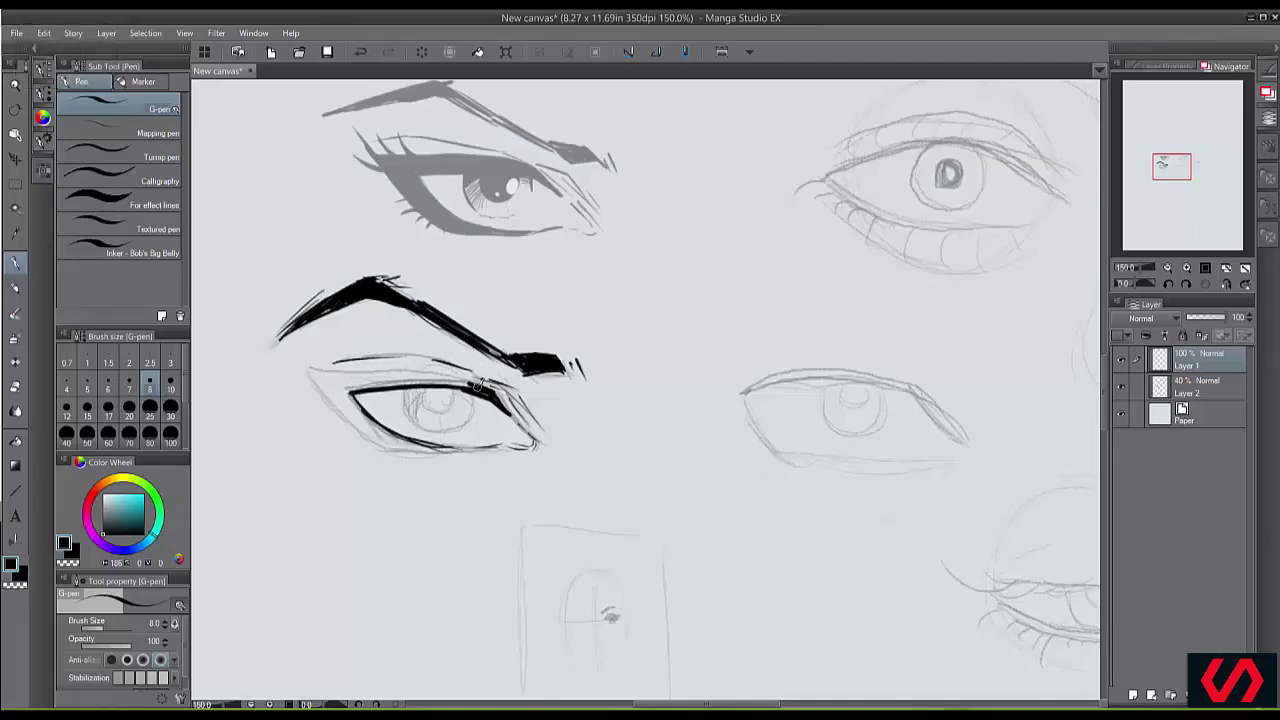
drag(478, 386, 352, 391)
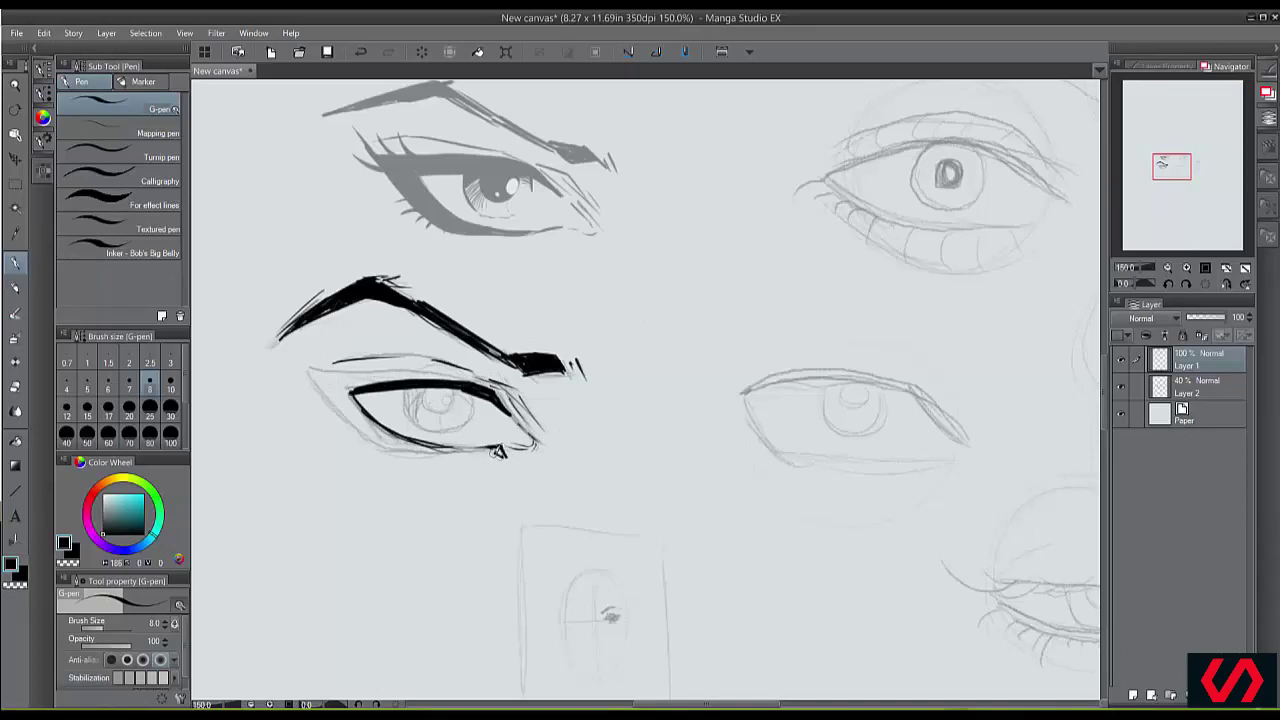
mouse_move(474, 456)
mouse_down()
mouse_move(393, 451)
mouse_move(291, 366)
mouse_move(349, 421)
mouse_up()
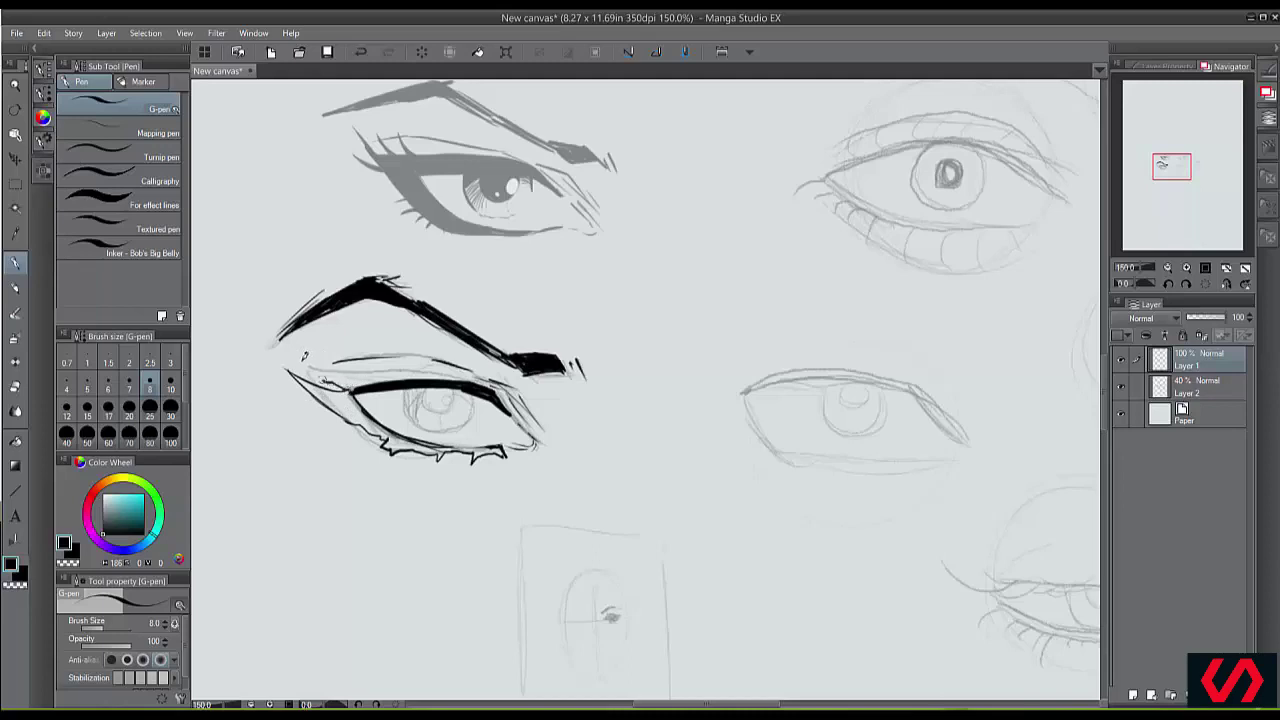
drag(302, 358, 349, 386)
drag(331, 358, 486, 376)
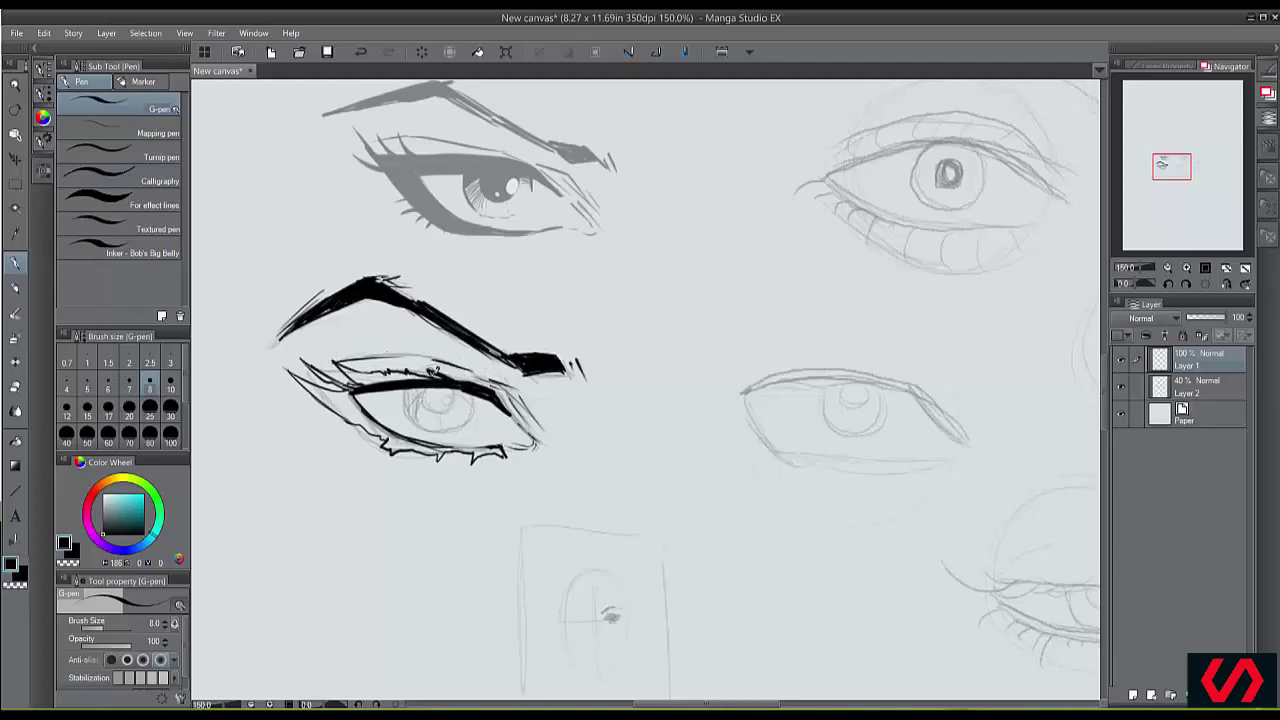
mouse_move(435, 373)
mouse_down()
mouse_move(339, 359)
mouse_move(368, 377)
mouse_move(339, 400)
mouse_move(304, 385)
mouse_move(360, 400)
mouse_move(348, 395)
mouse_move(347, 416)
mouse_move(405, 443)
mouse_move(394, 449)
mouse_move(508, 447)
mouse_up()
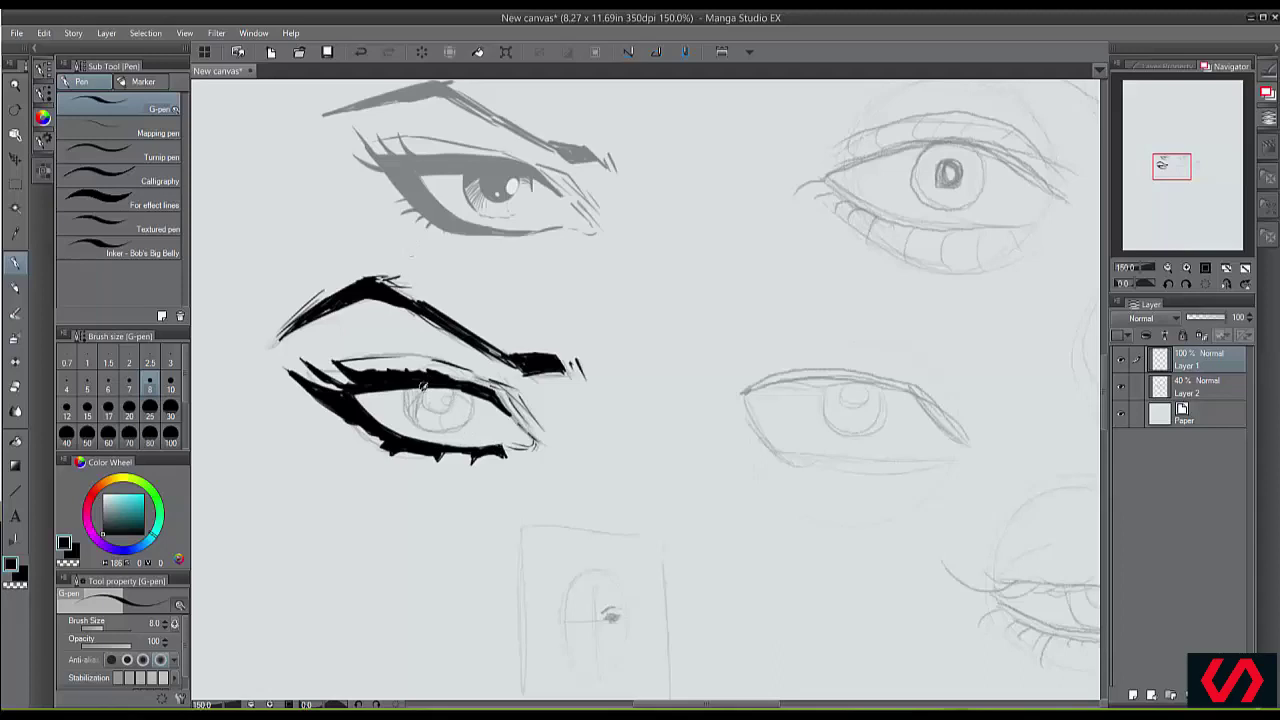
- Ink the iris and dark pupil with a white highlight, and hide the Layer 2 sketches
mouse_move(422, 386)
mouse_down()
mouse_move(430, 414)
mouse_move(455, 406)
mouse_move(450, 386)
mouse_move(428, 408)
mouse_move(426, 384)
mouse_move(444, 410)
mouse_move(441, 389)
mouse_move(404, 400)
mouse_move(434, 431)
mouse_move(458, 390)
mouse_move(408, 398)
mouse_move(426, 418)
mouse_up()
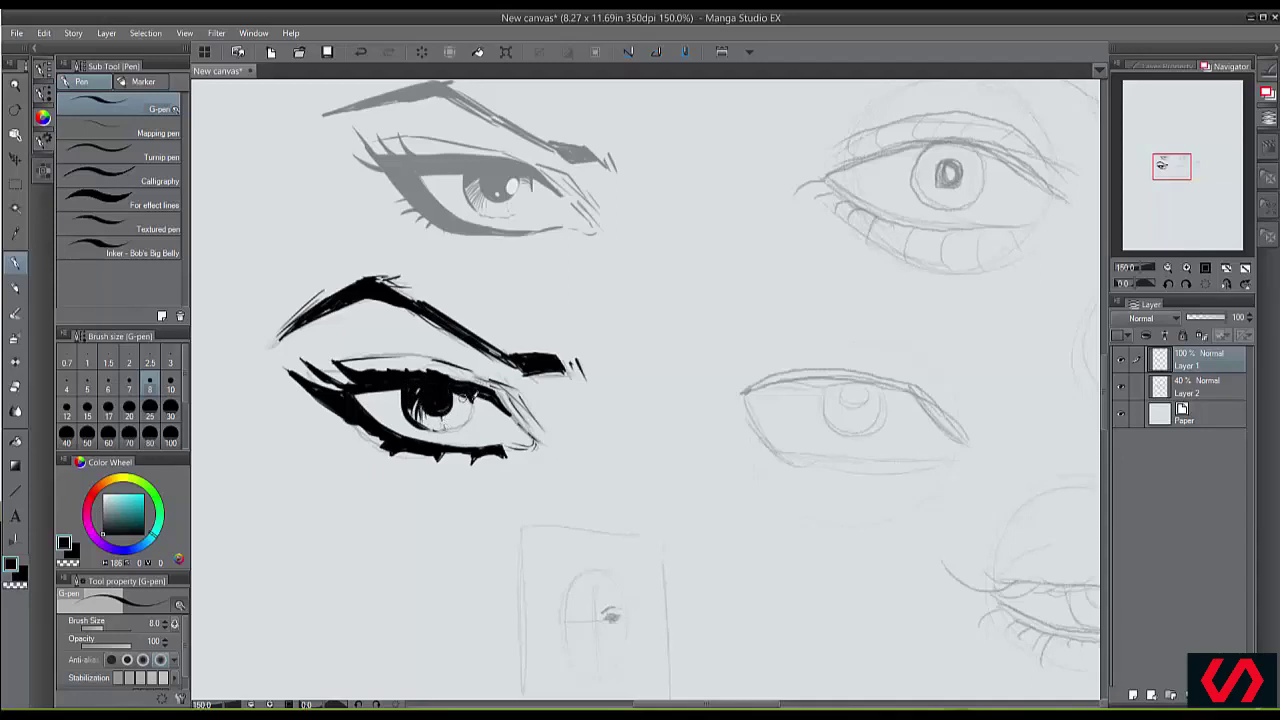
mouse_move(460, 394)
mouse_down()
mouse_move(466, 421)
mouse_move(440, 430)
mouse_up()
key(x)
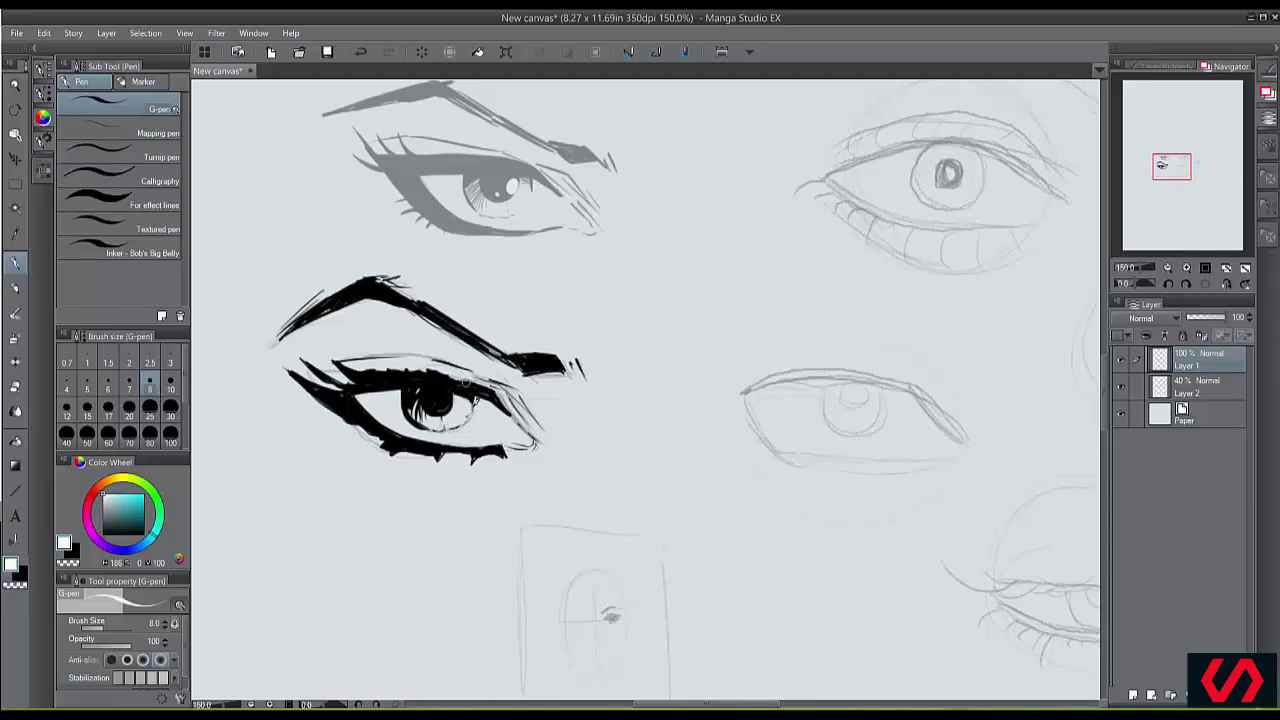
drag(453, 397, 447, 400)
key(x)
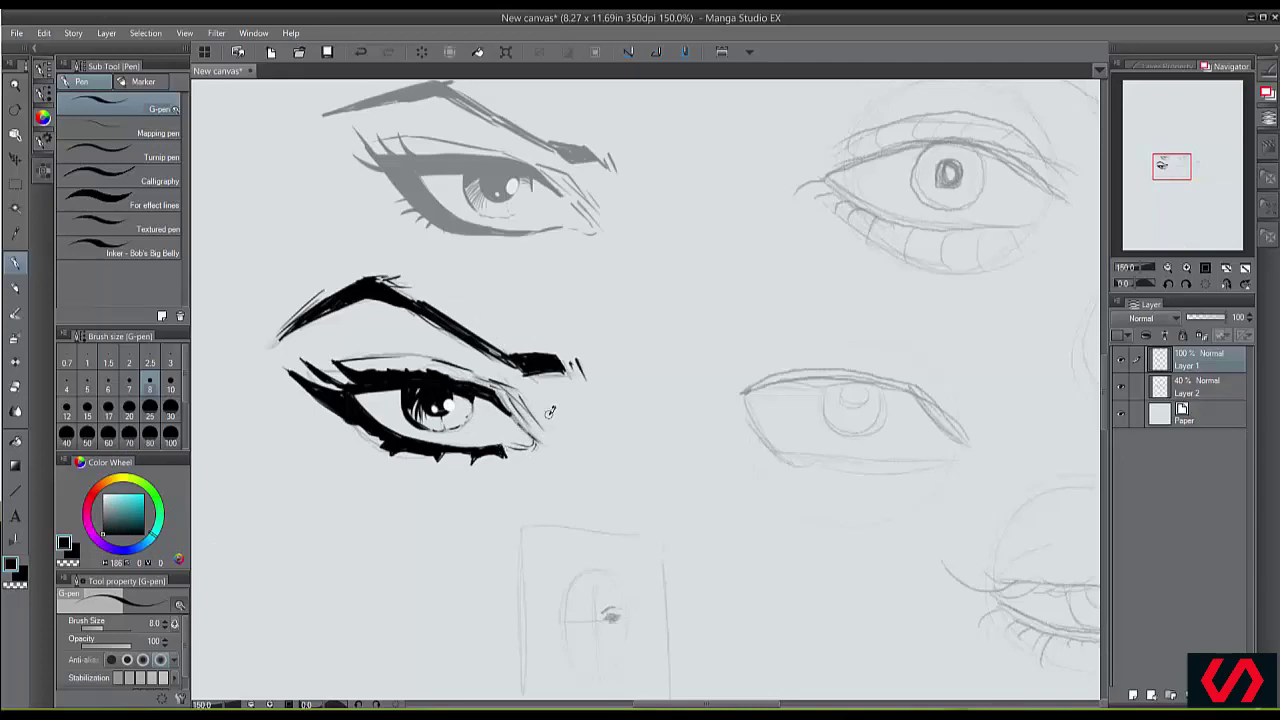
key(ctrl+minus)
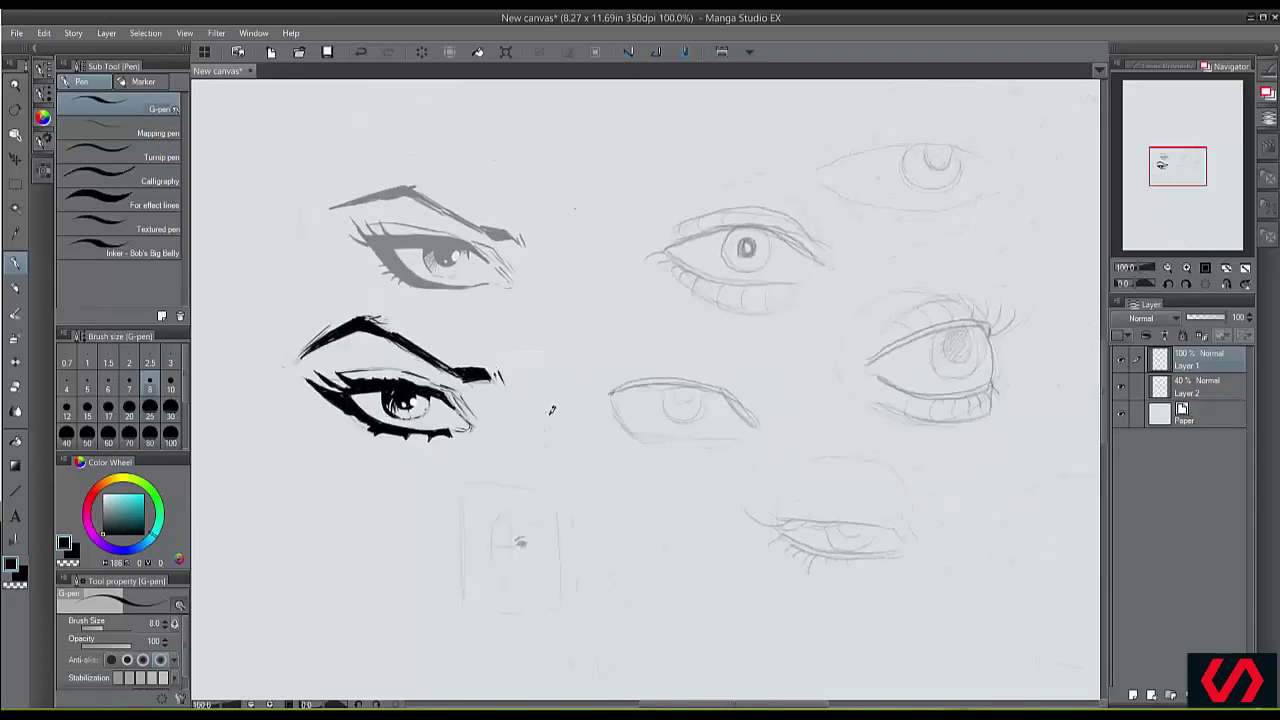
click(1121, 387)
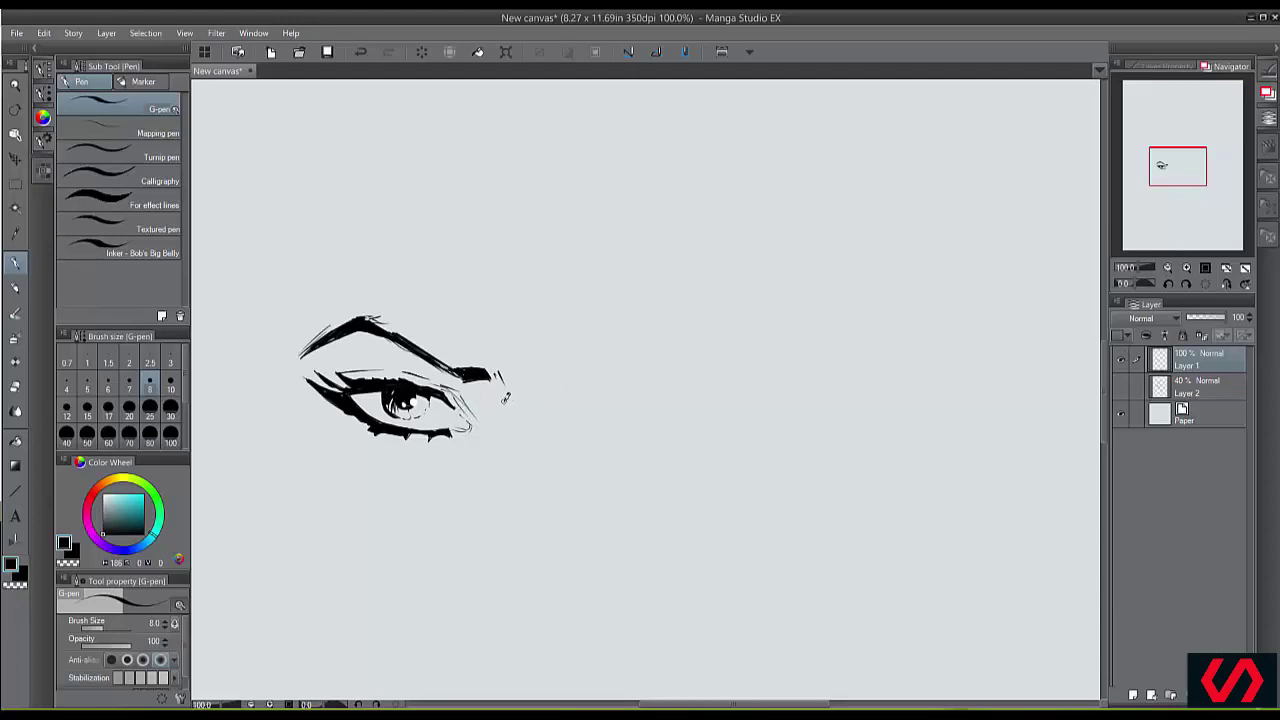
drag(585, 376, 548, 422)
mouse_move(552, 425)
mouse_down()
mouse_move(549, 470)
mouse_move(516, 492)
mouse_up()
drag(487, 391, 471, 415)
drag(498, 402, 462, 474)
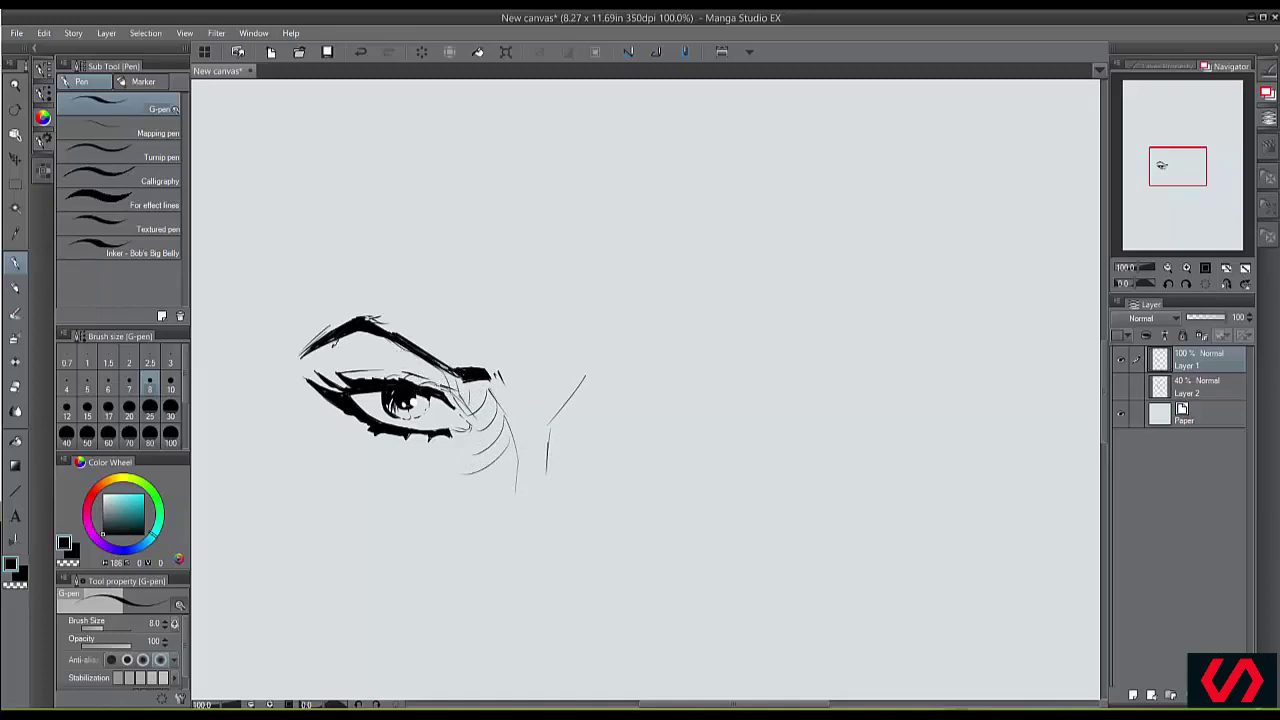
mouse_move(330, 340)
mouse_down()
mouse_move(315, 372)
mouse_move(400, 376)
mouse_up()
key(ctrl+z)
key(ctrl+z)
key(ctrl+z)
key(ctrl+z)
key(ctrl+z)
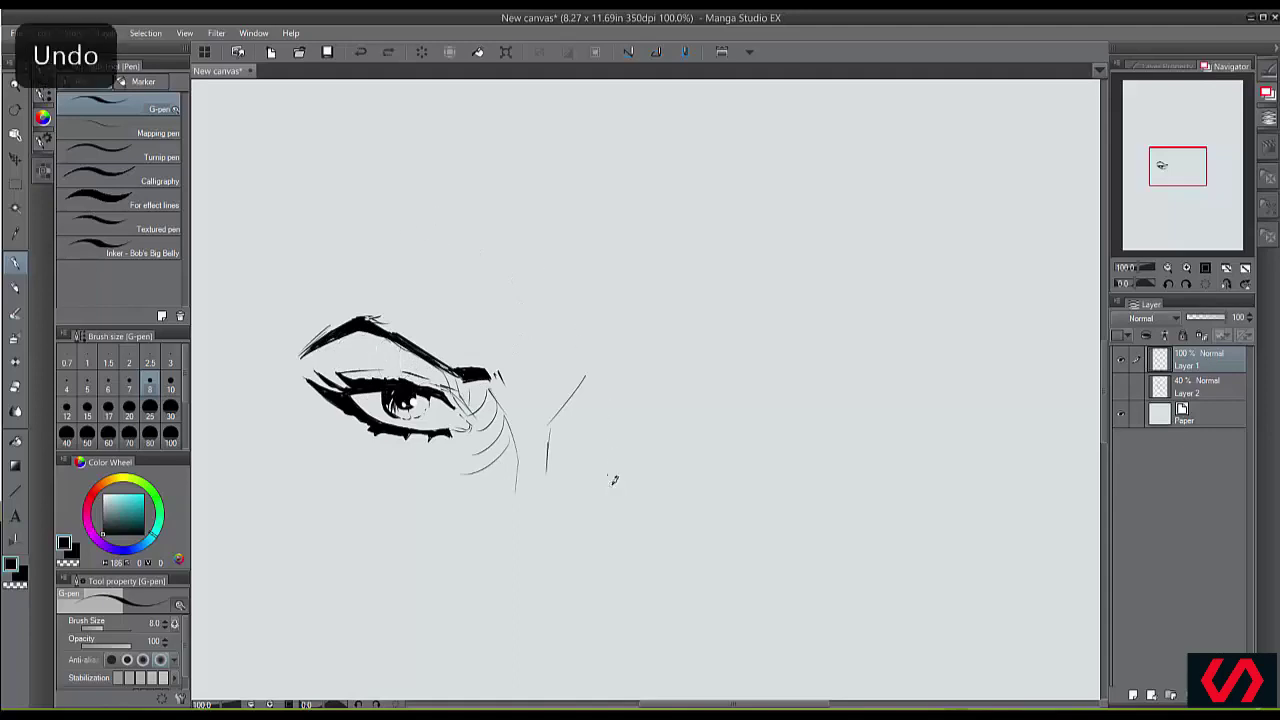
key(ctrl+z)
key(ctrl+z)
key(ctrl+z)
key(ctrl+z)
key(ctrl+z)
key(ctrl+z)
key(ctrl+z)
key(ctrl+z)
key(ctrl+z)
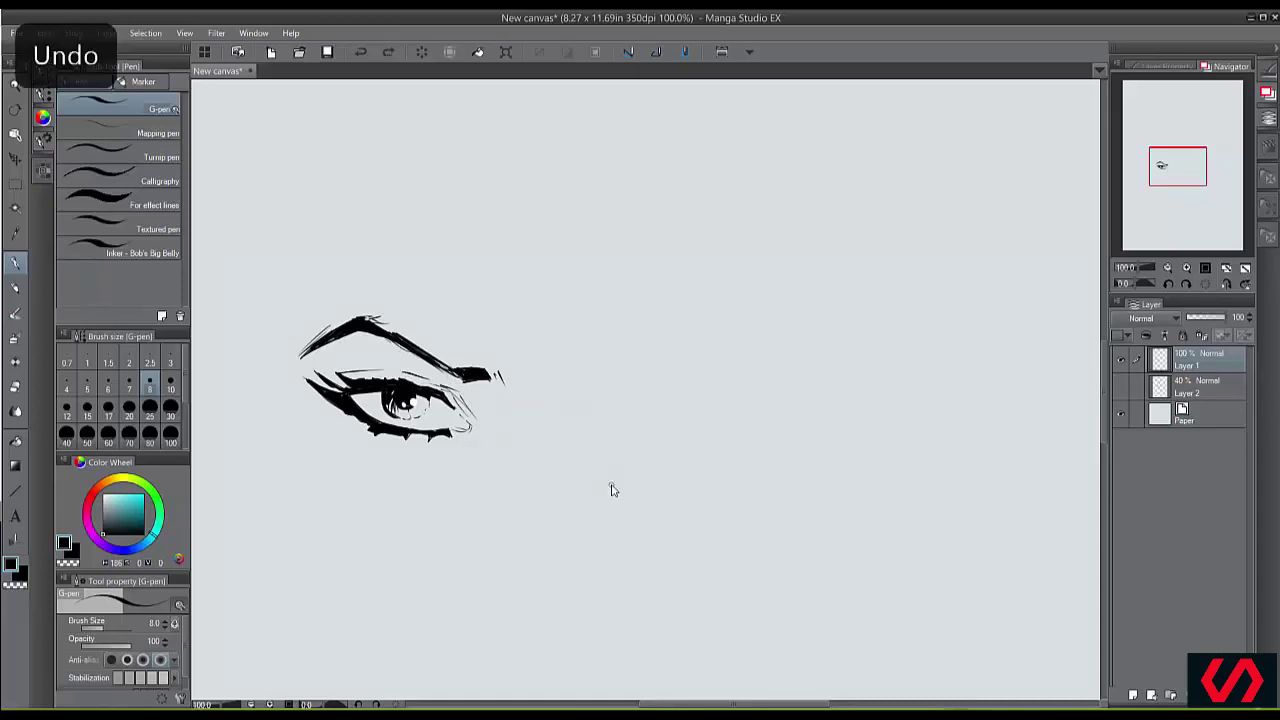
- Ink the nose bridge, side line, nostrils and nose base beside the eye, and add a curved crease at its inner corner
mouse_move(495, 393)
mouse_down()
mouse_move(566, 431)
mouse_move(577, 398)
mouse_up()
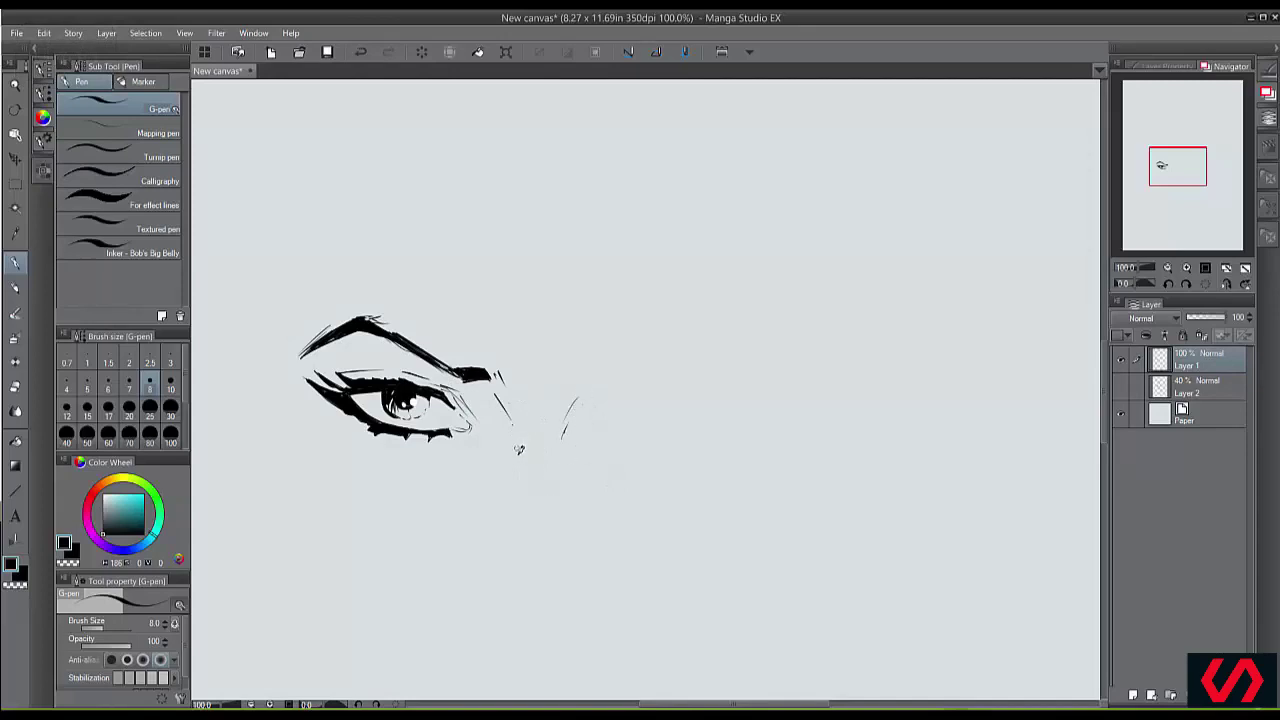
drag(517, 445, 519, 507)
drag(507, 546, 598, 550)
drag(508, 533, 502, 537)
drag(592, 533, 595, 538)
drag(470, 406, 484, 430)
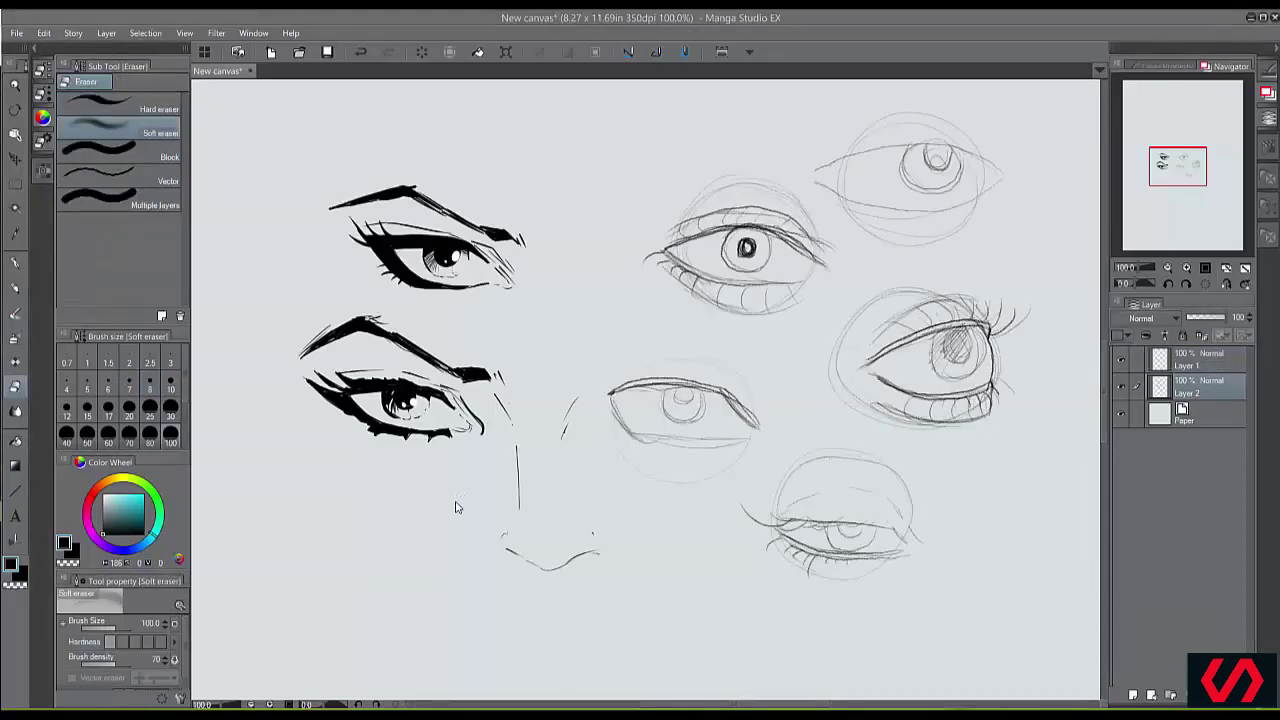
- Erase the thick lower lid line of the lower inked eye on Layer 1, using the G-pen with transparent colour
key(ctrl+plus)
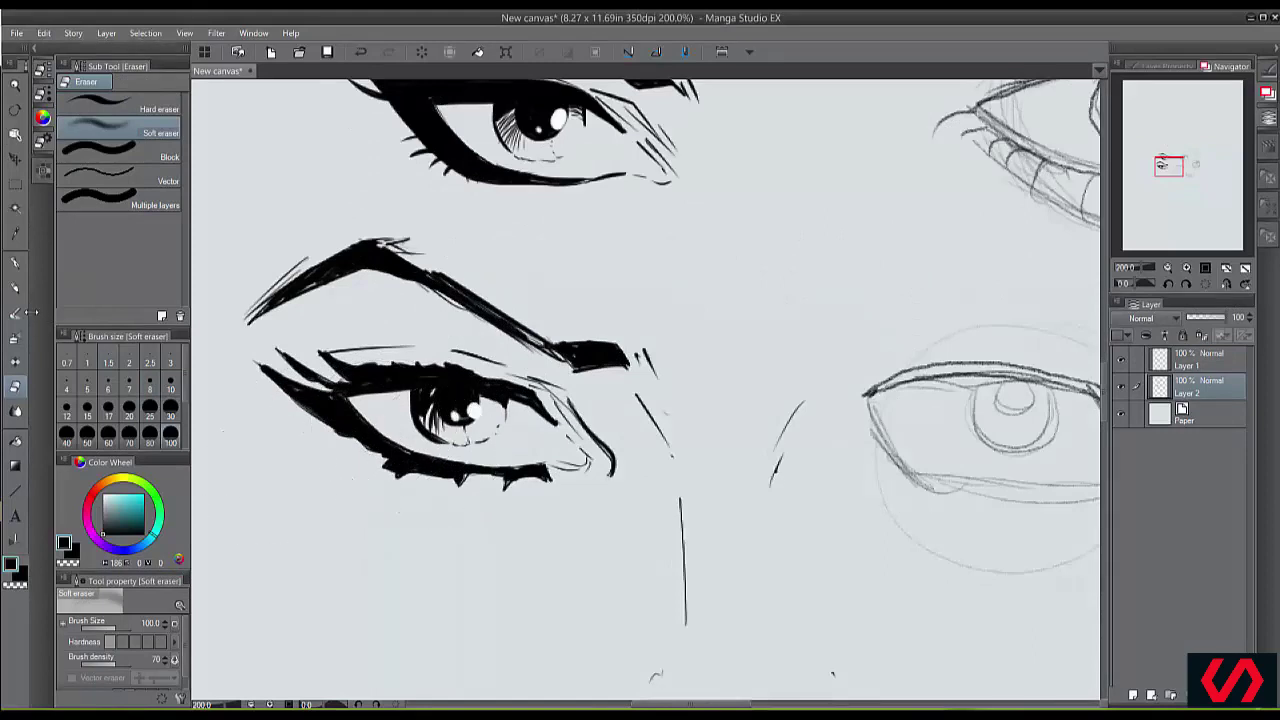
click(16, 263)
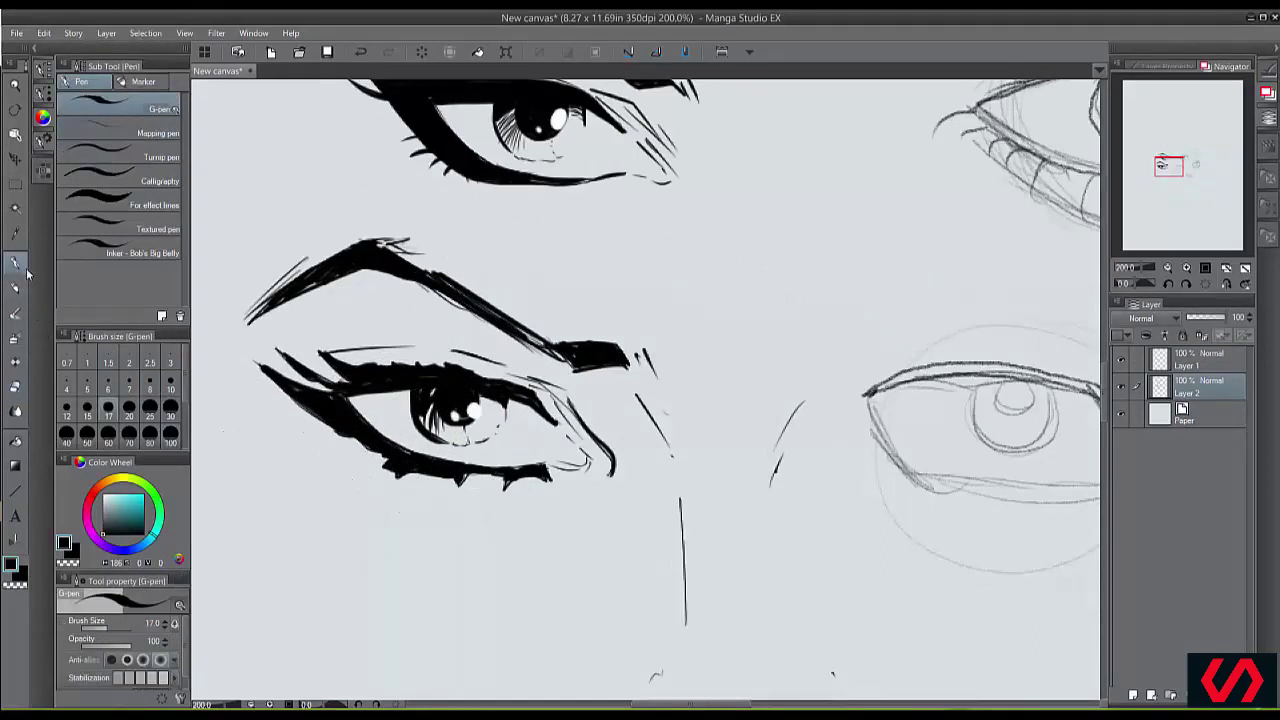
click(69, 562)
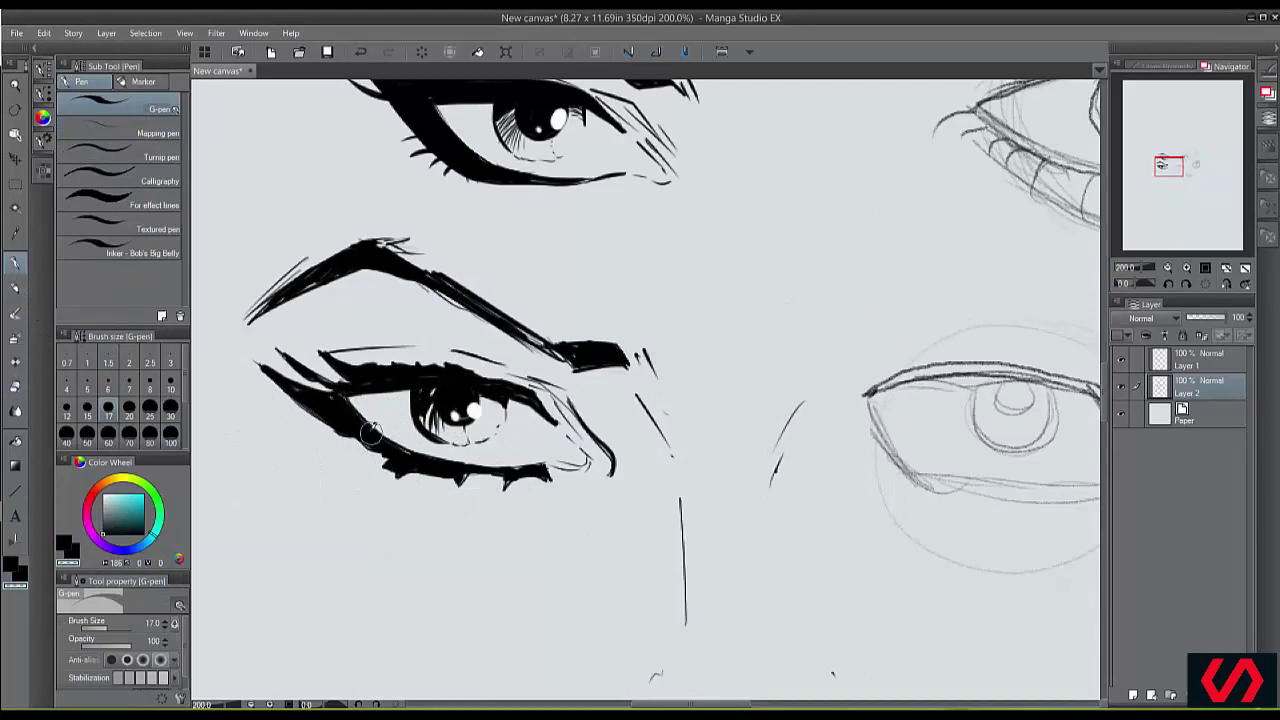
click(1160, 362)
mouse_move(354, 406)
mouse_down()
mouse_move(419, 464)
mouse_move(394, 443)
mouse_move(541, 463)
mouse_move(471, 468)
mouse_move(397, 448)
mouse_move(434, 442)
mouse_up()
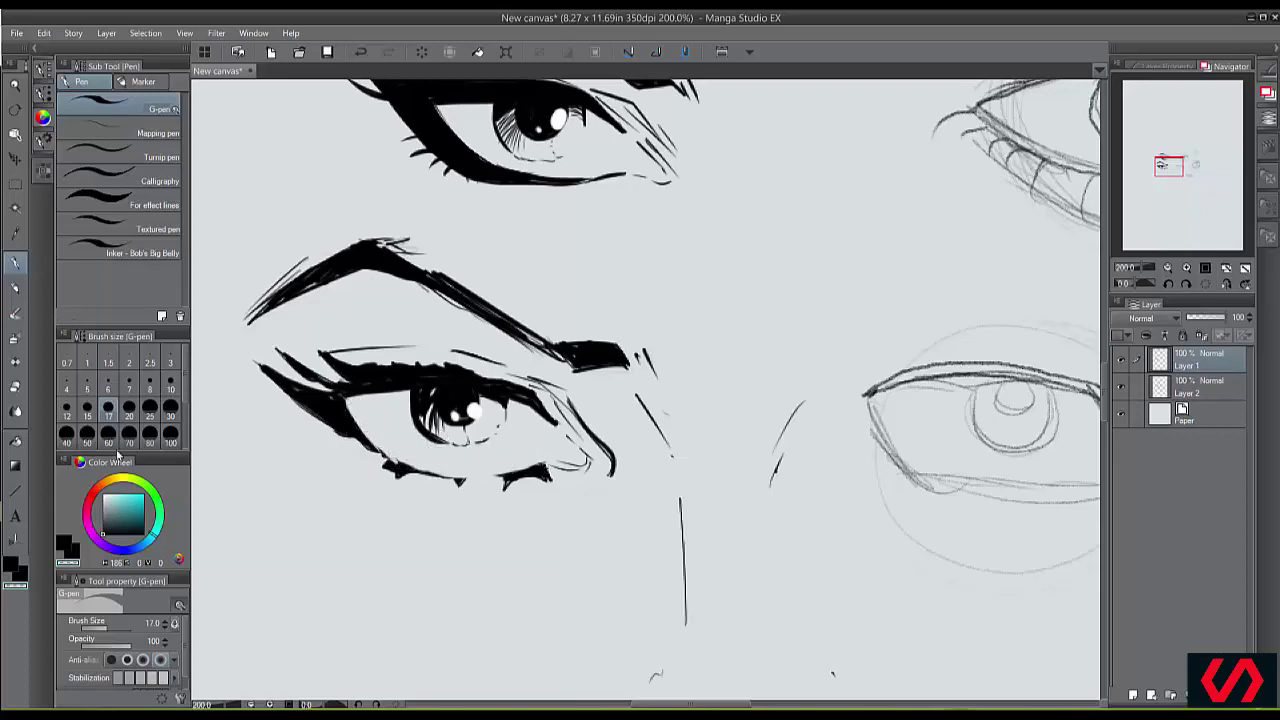
- Re-ink the lower eye's lower lid as a thick black line with short ragged lashes, and add fine inner-corner strokes at brush size 7
click(66, 543)
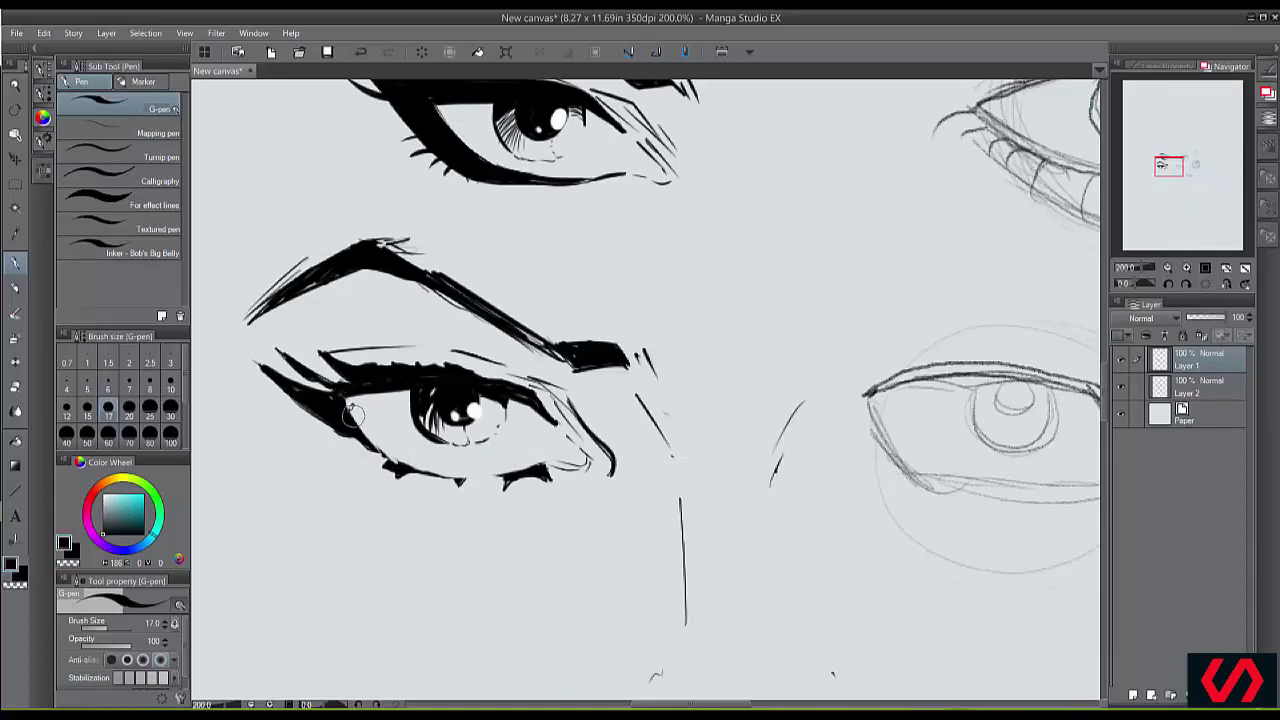
mouse_move(378, 452)
mouse_down()
mouse_move(453, 475)
mouse_move(553, 466)
mouse_move(439, 485)
mouse_move(345, 446)
mouse_move(356, 440)
mouse_move(366, 454)
mouse_move(355, 457)
mouse_move(392, 481)
mouse_move(520, 449)
mouse_move(437, 486)
mouse_up()
click(129, 382)
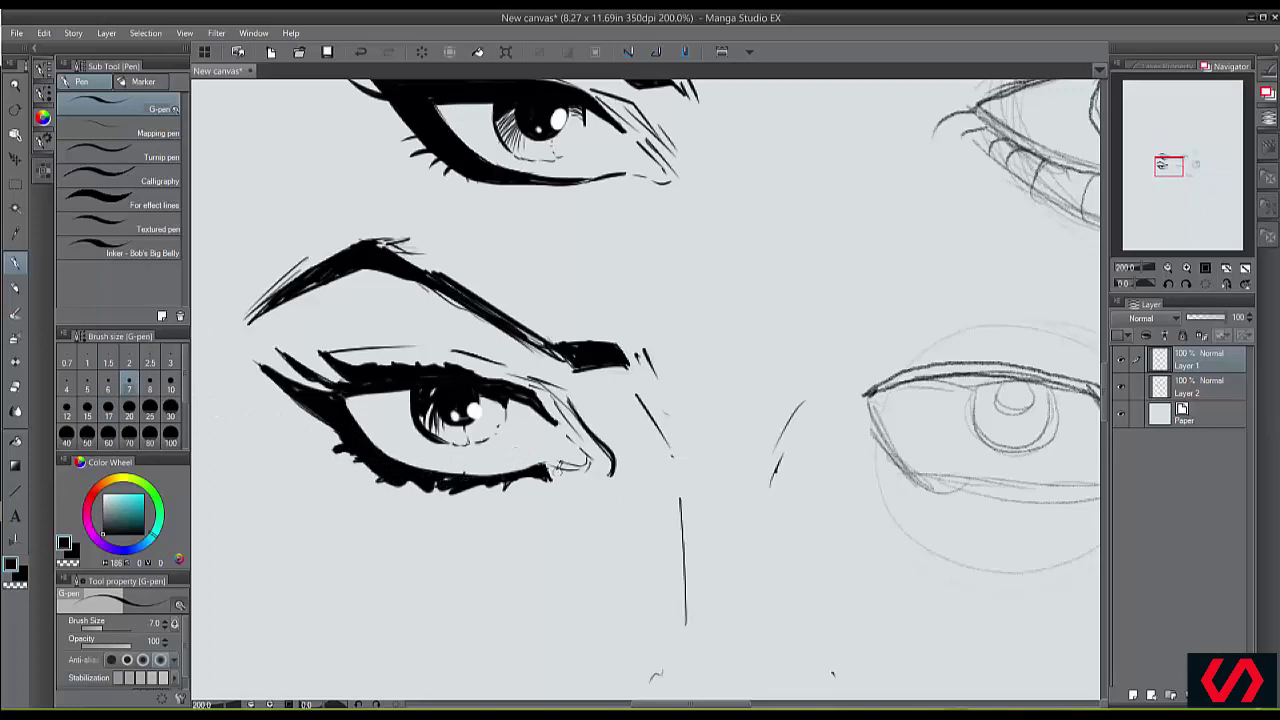
drag(554, 419, 569, 432)
scroll(490, 467, down, 5)
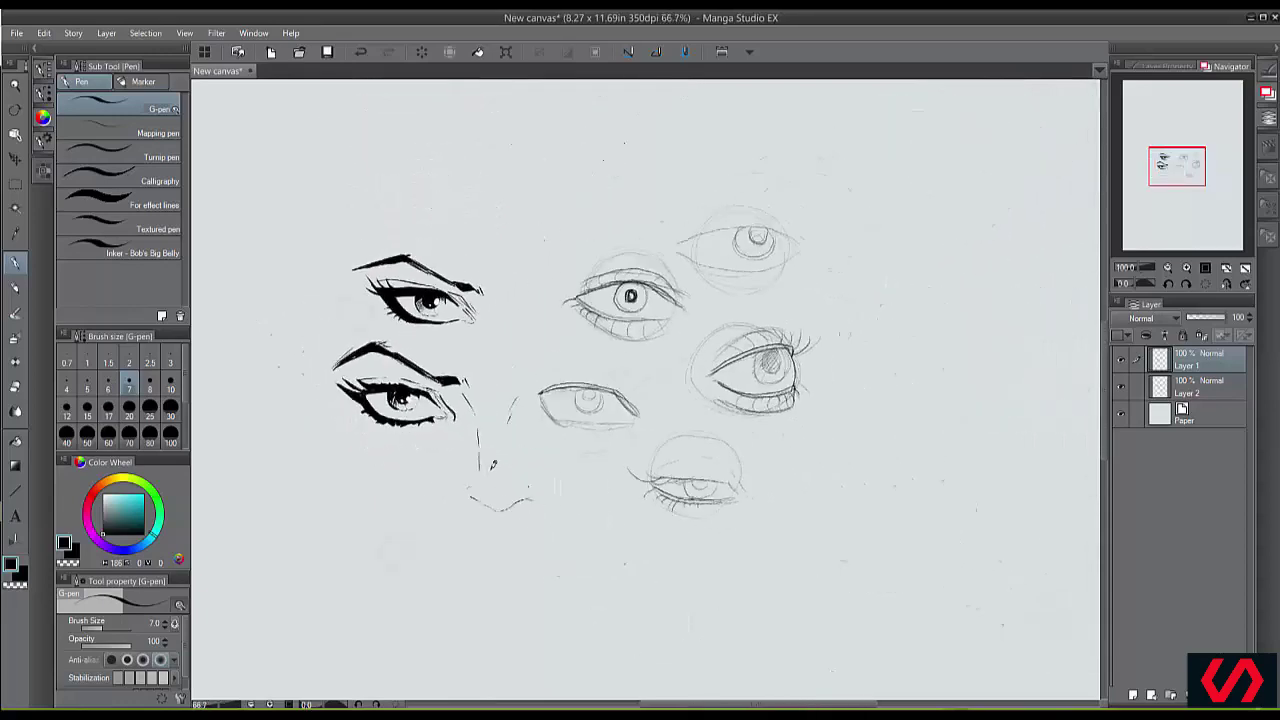
scroll(493, 465, up, 1)
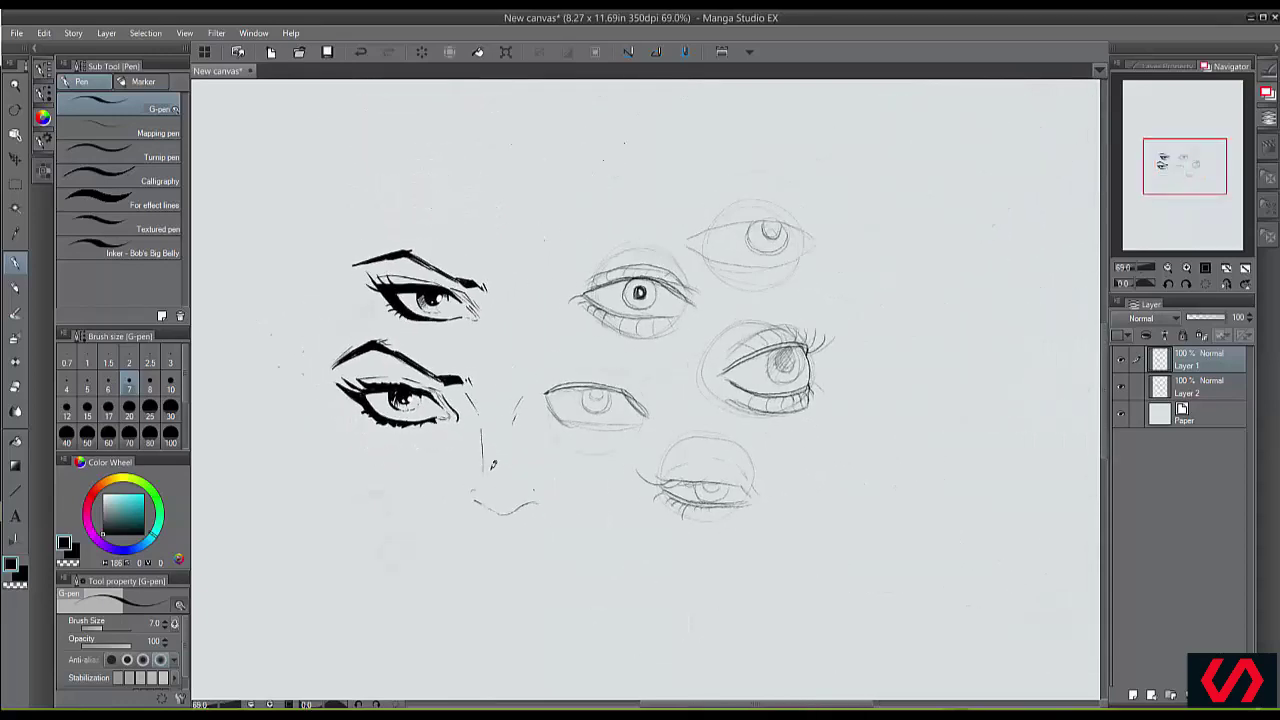